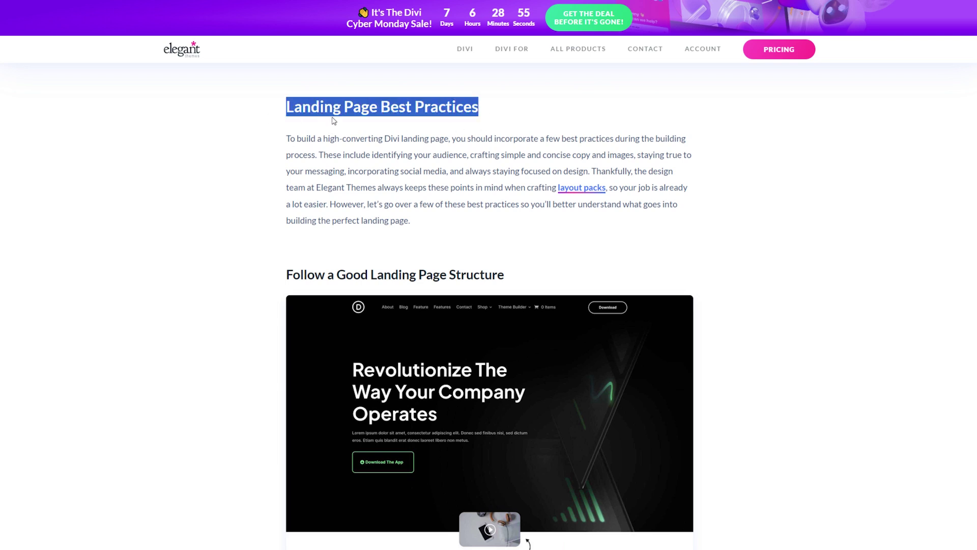
- Scroll down the article past the A/B Test and Thank You Page tips to the website packs section
{"action": "scroll", "coordinate": [197, 286], "scroll_direction": "down", "scroll_amount": 20}
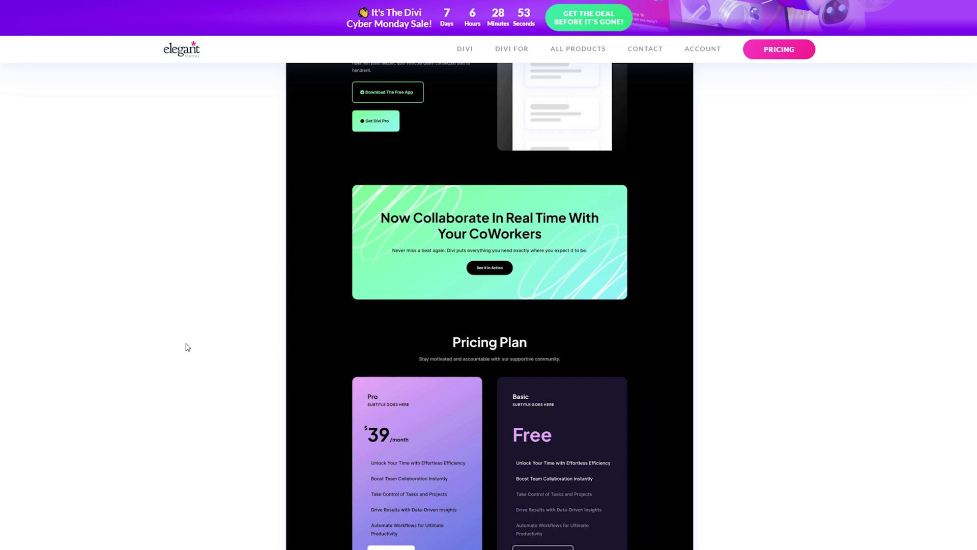
{"action": "scroll", "coordinate": [193, 349], "scroll_direction": "down", "scroll_amount": 20}
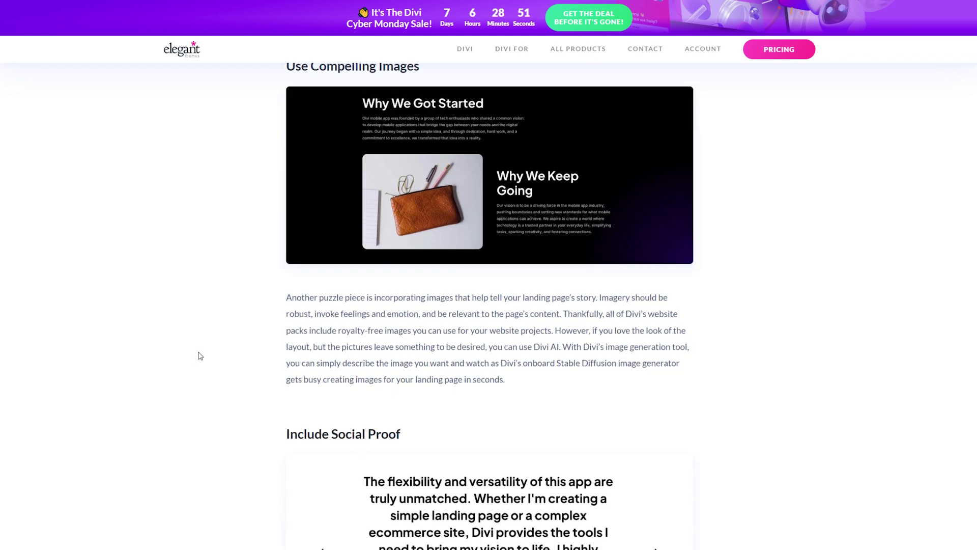
{"action": "scroll", "coordinate": [206, 356], "scroll_direction": "down", "scroll_amount": 20}
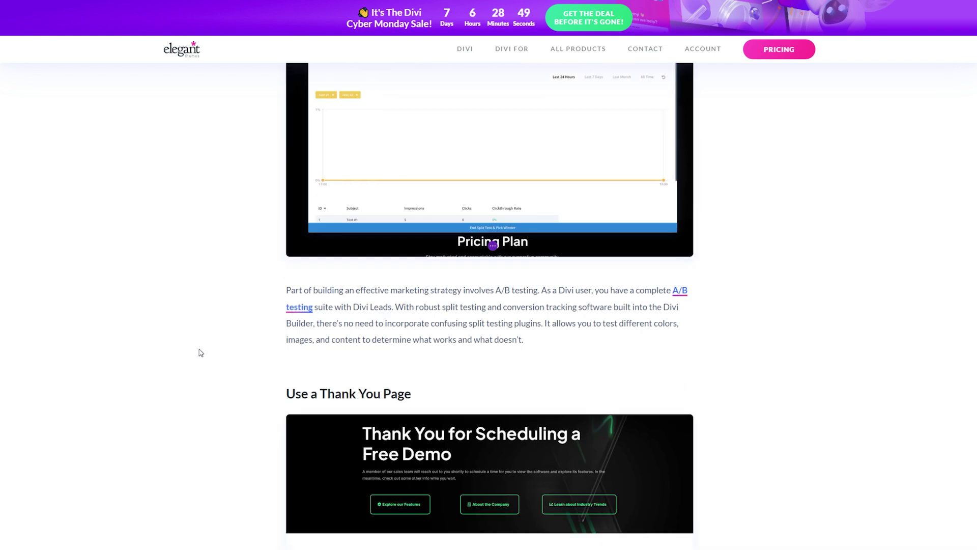
{"action": "scroll", "coordinate": [201, 352], "scroll_direction": "down", "scroll_amount": 10}
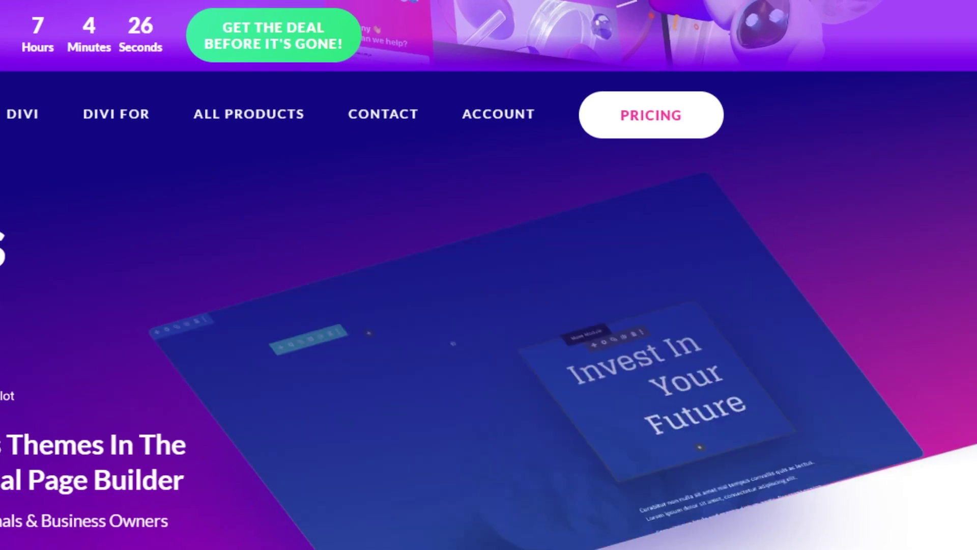
- Open the account's Perks tab and scroll down to the App Website Pack
{"action": "mouse_move", "coordinate": [702, 70]}
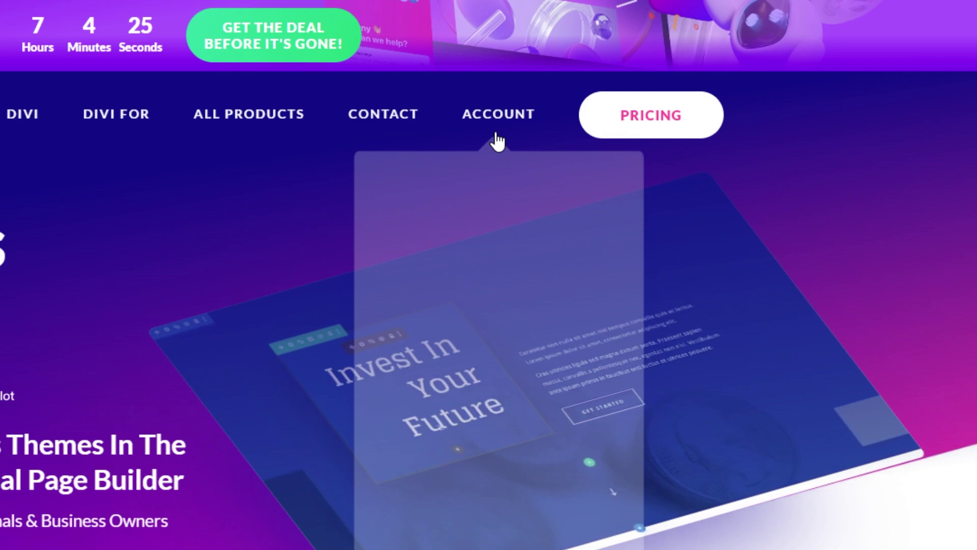
{"action": "left_click", "coordinate": [524, 116]}
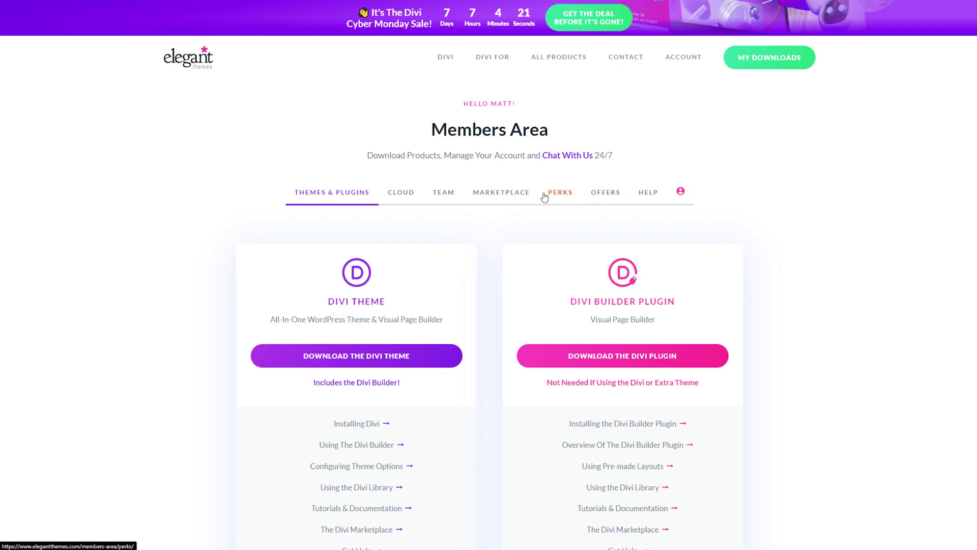
{"action": "left_click", "coordinate": [544, 197]}
{"action": "scroll", "coordinate": [878, 180], "scroll_direction": "down", "scroll_amount": 10}
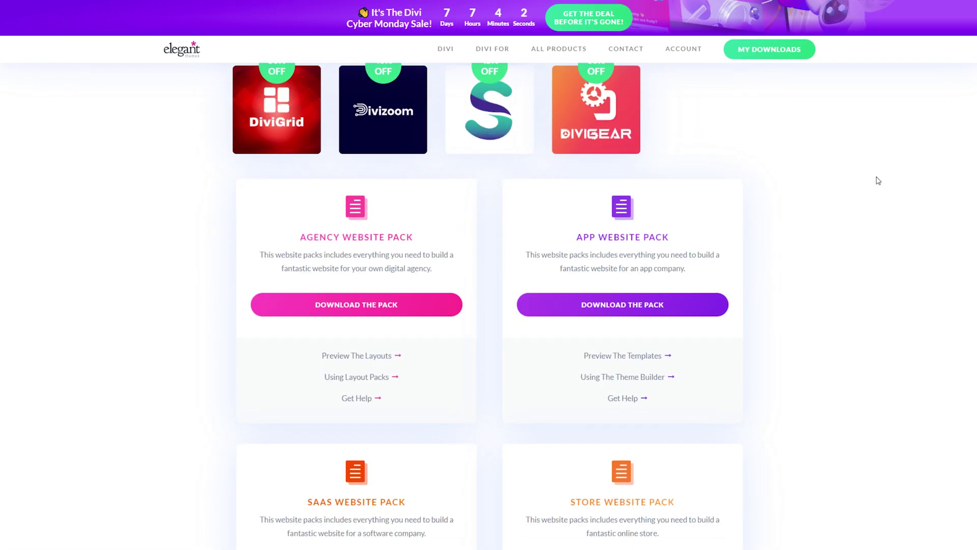
{"action": "scroll", "coordinate": [879, 180], "scroll_direction": "down", "scroll_amount": 2}
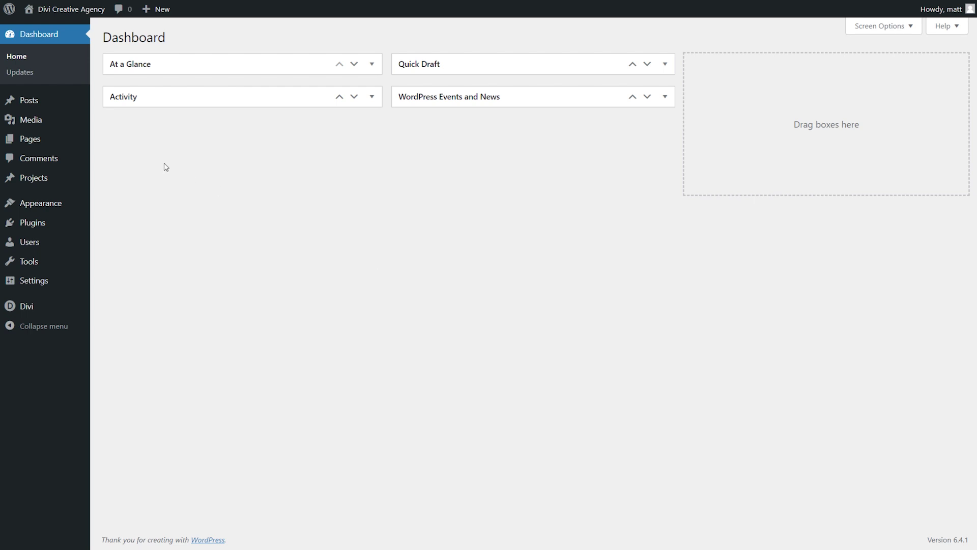
- Open the Import tab of the Divi Library's Import & Export dialog
{"action": "mouse_move", "coordinate": [40, 313]}
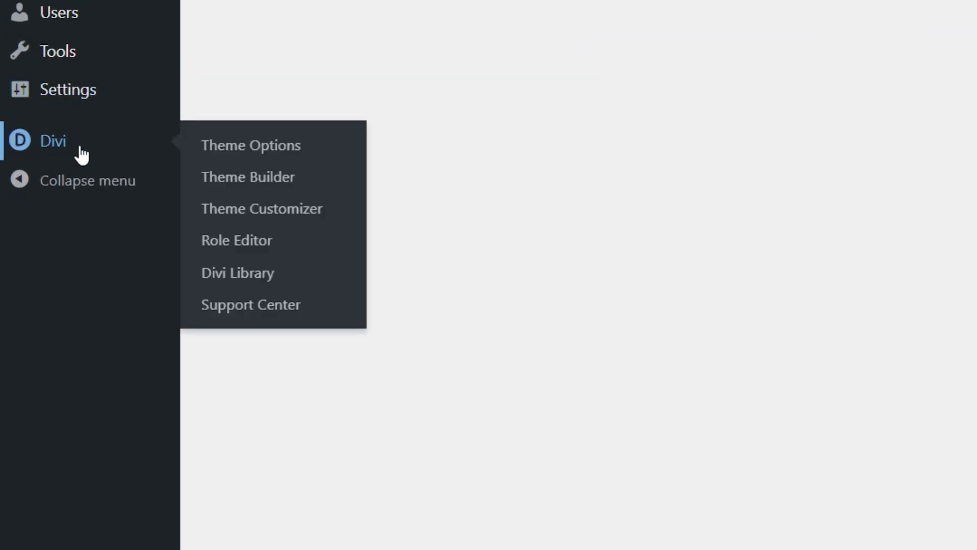
{"action": "left_click", "coordinate": [228, 284]}
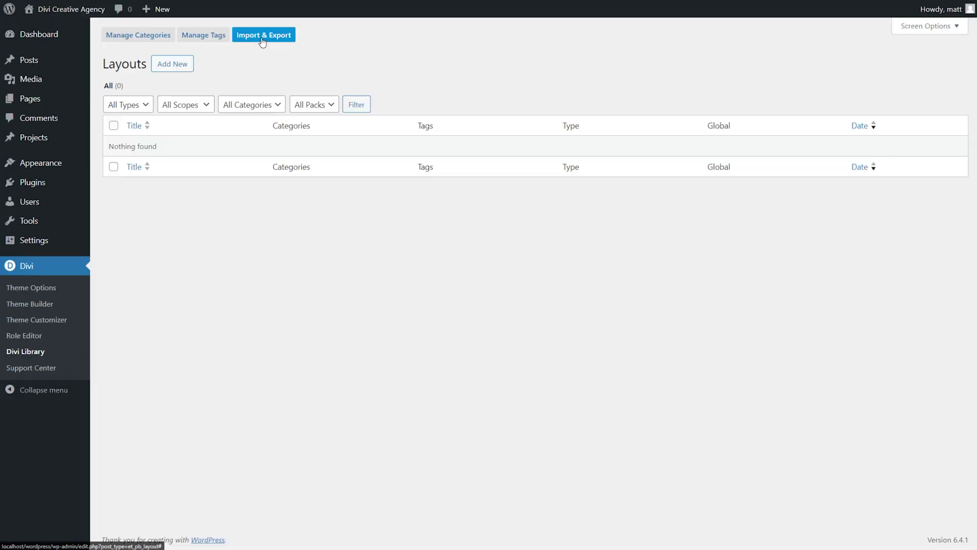
{"action": "left_click", "coordinate": [262, 42]}
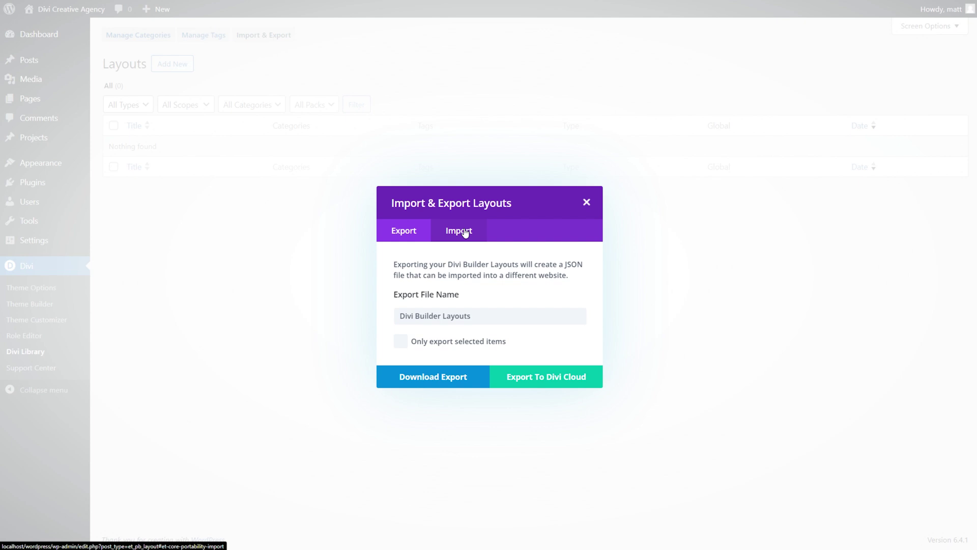
{"action": "left_click", "coordinate": [463, 236]}
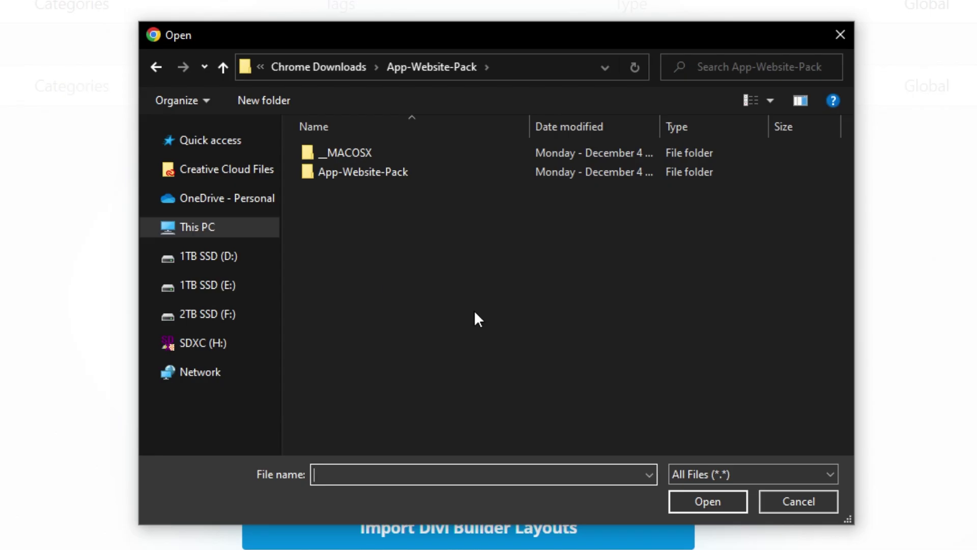
- Import the App All Page layouts JSON from App-Website-Pack/JSON/Page Layouts
{"action": "double_click", "coordinate": [438, 179]}
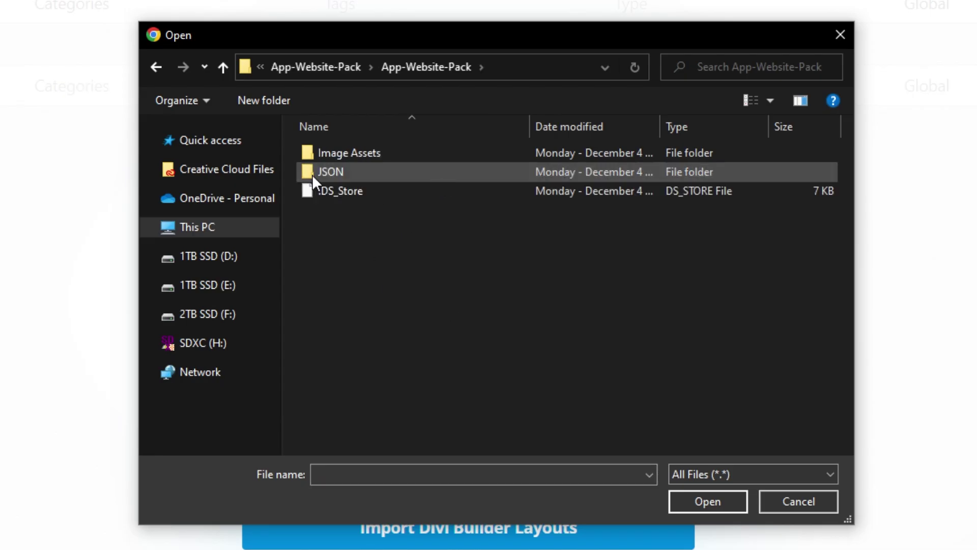
{"action": "double_click", "coordinate": [355, 174]}
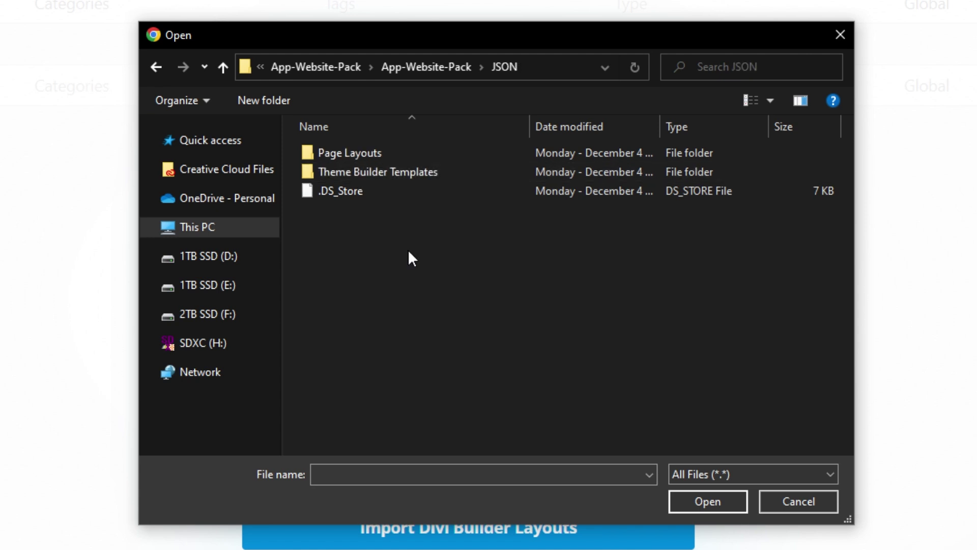
{"action": "double_click", "coordinate": [394, 153]}
{"action": "left_click", "coordinate": [420, 196]}
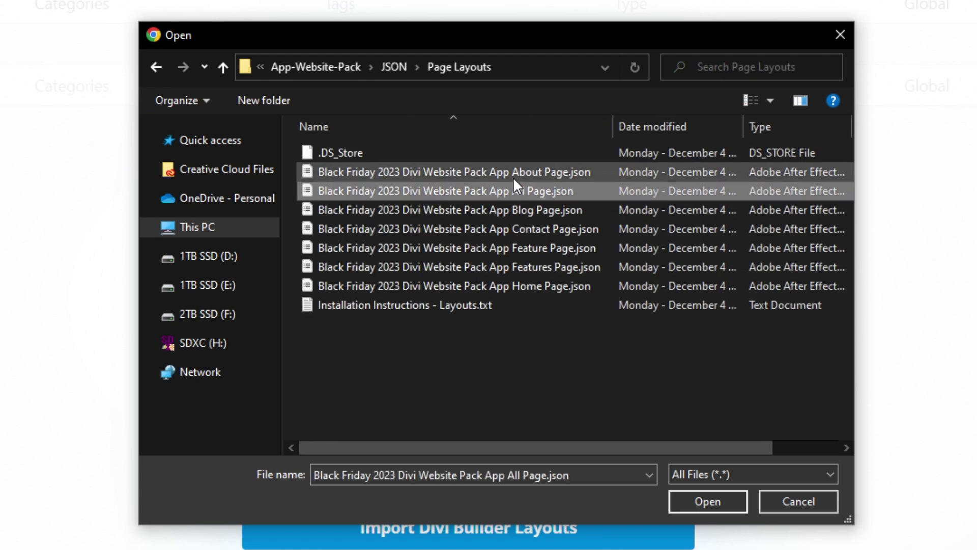
{"action": "double_click", "coordinate": [568, 191]}
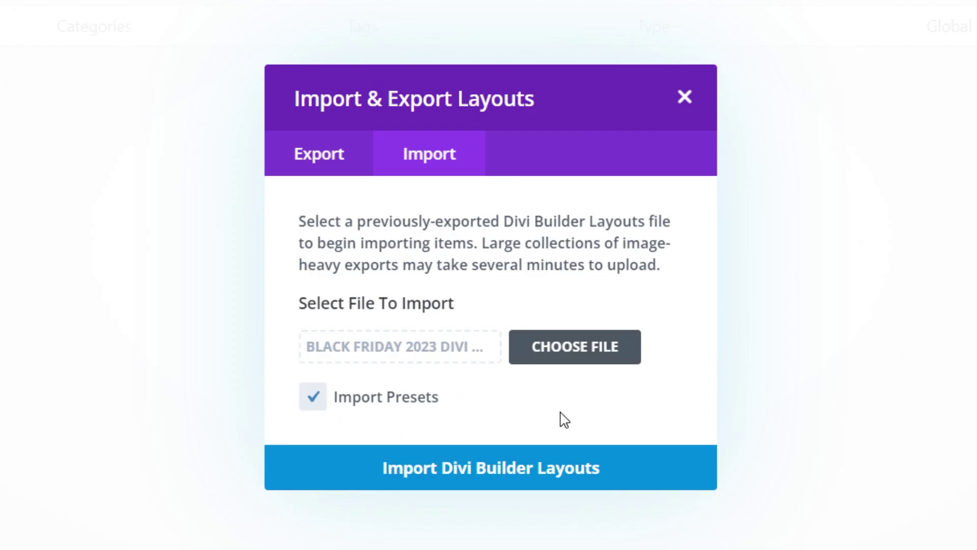
{"action": "left_click", "coordinate": [562, 478]}
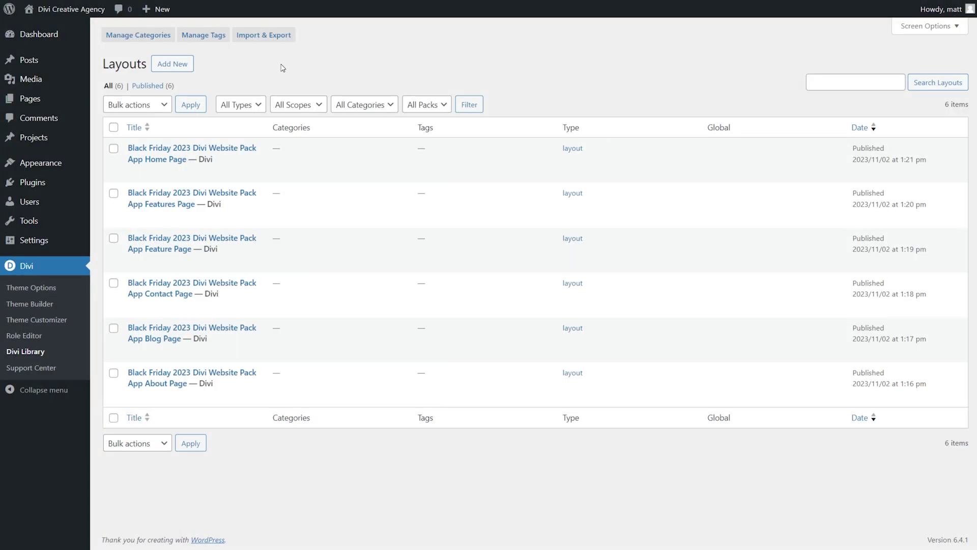
- Start a new page and set its template to Blank Page
{"action": "mouse_move", "coordinate": [19, 105]}
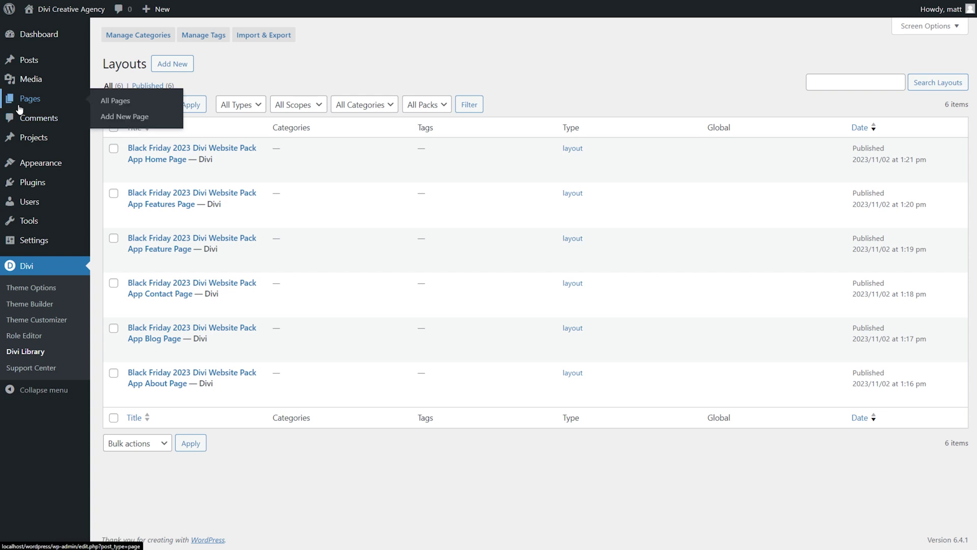
{"action": "left_click", "coordinate": [127, 118]}
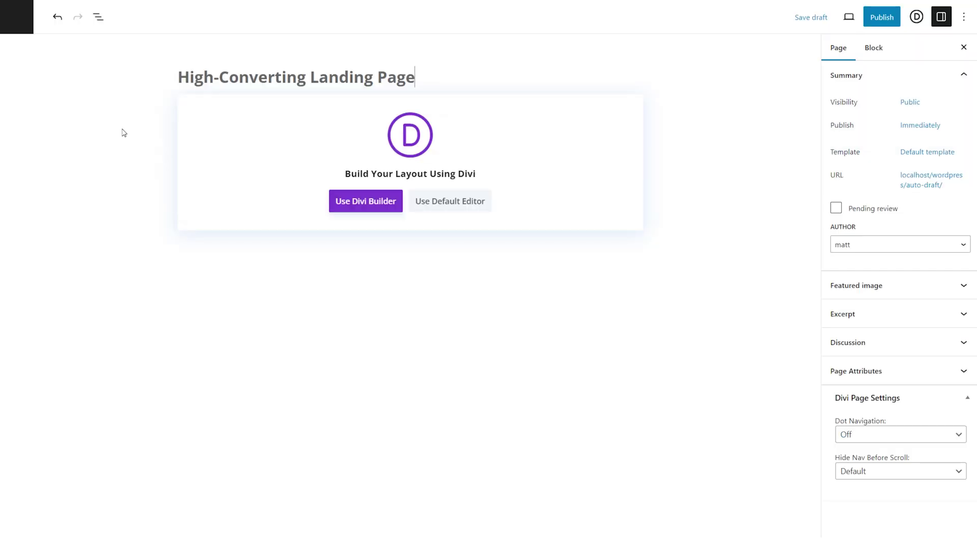
{"action": "left_click", "coordinate": [930, 153]}
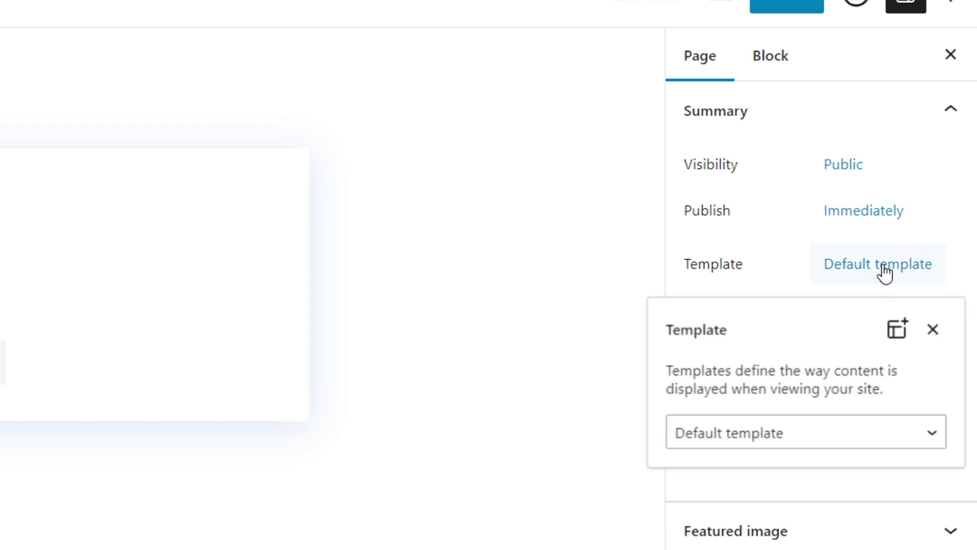
{"action": "left_click", "coordinate": [759, 436]}
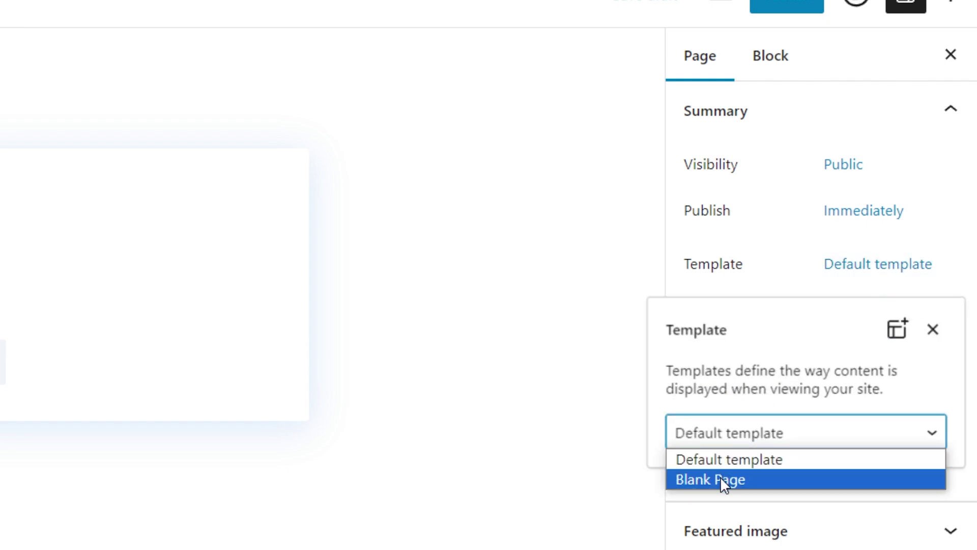
{"action": "left_click", "coordinate": [733, 479]}
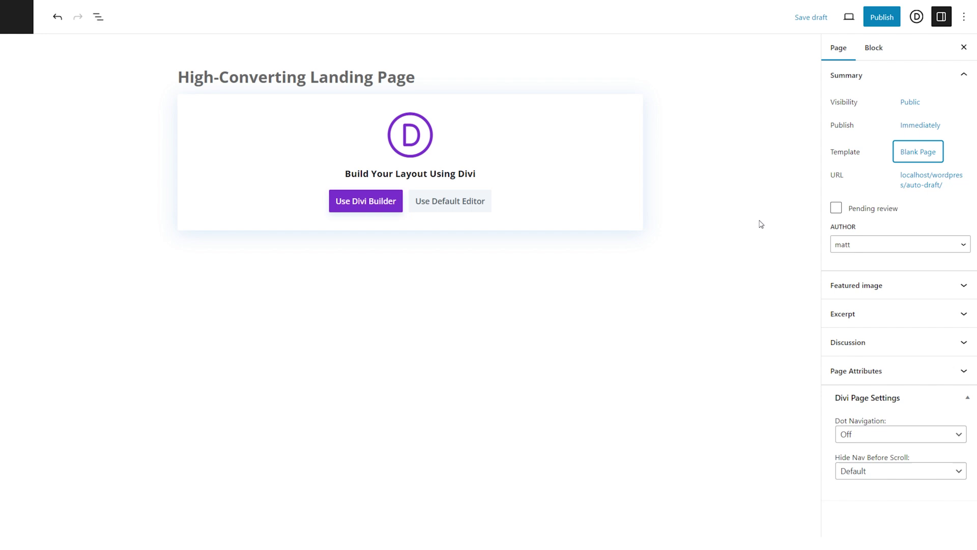
- Launch Divi Builder and choose the saved App Home Page layout
{"action": "left_click", "coordinate": [353, 203]}
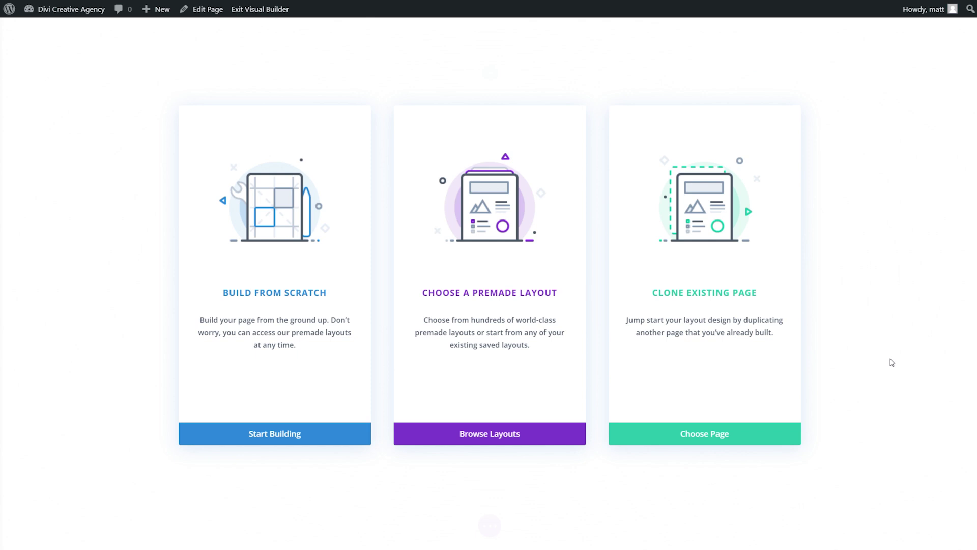
{"action": "left_click", "coordinate": [713, 437]}
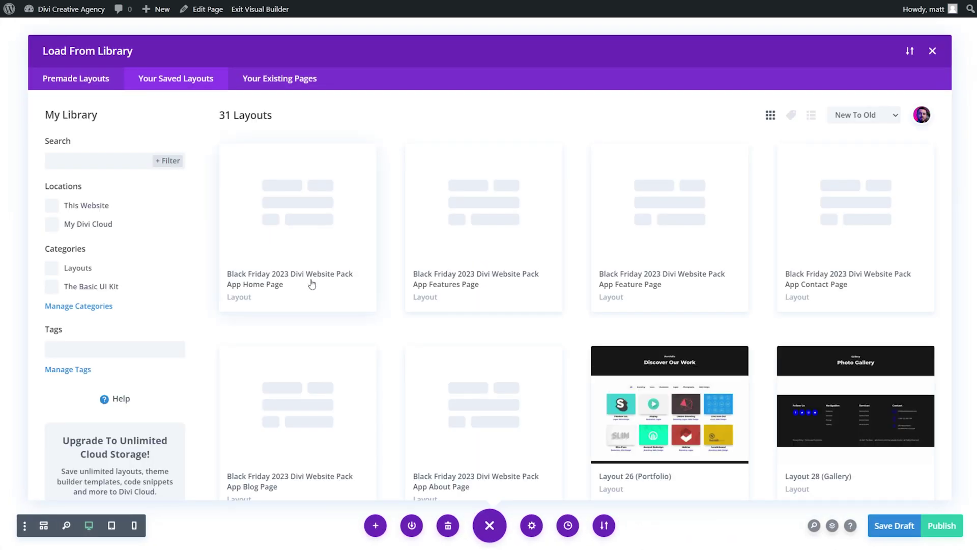
{"action": "left_click", "coordinate": [252, 284]}
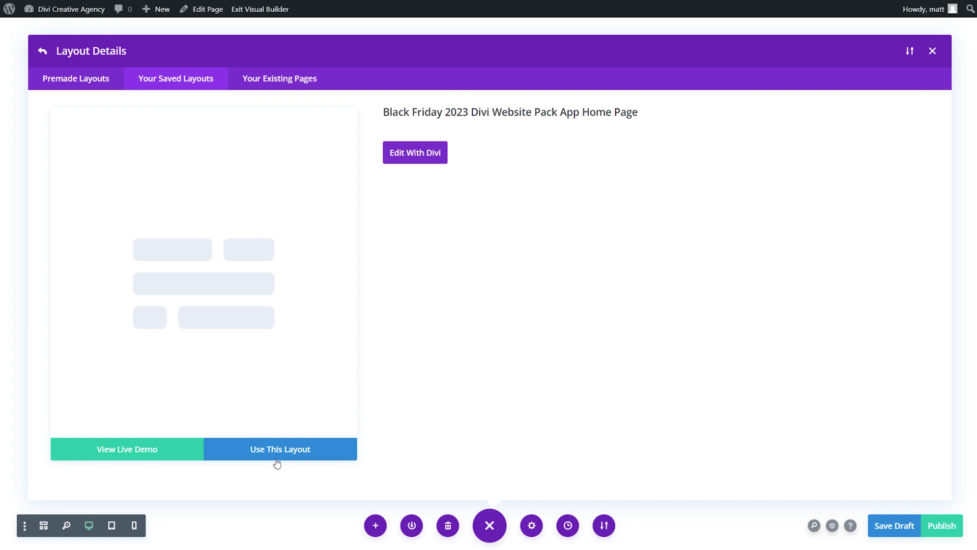
{"action": "left_click", "coordinate": [306, 450]}
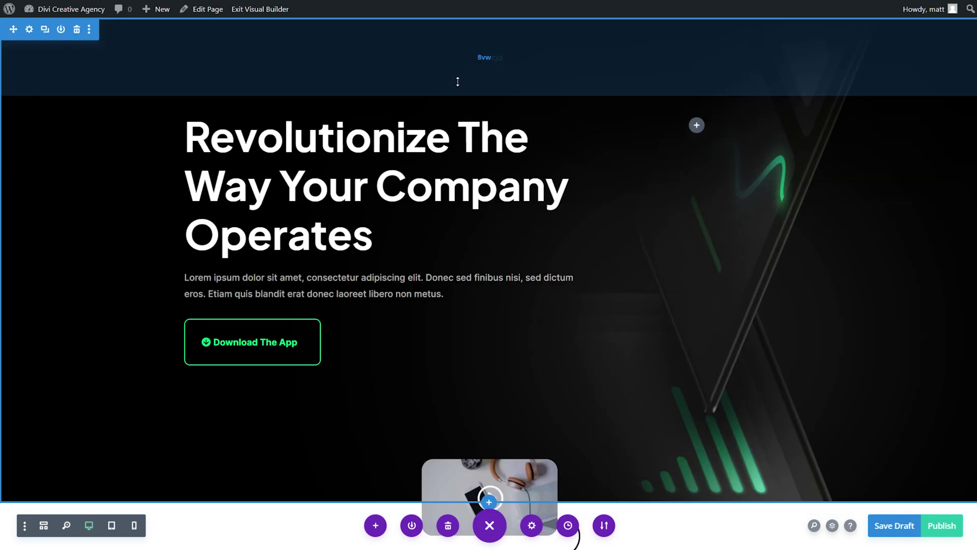
{"action": "scroll", "coordinate": [896, 209], "scroll_direction": "down", "scroll_amount": 13}
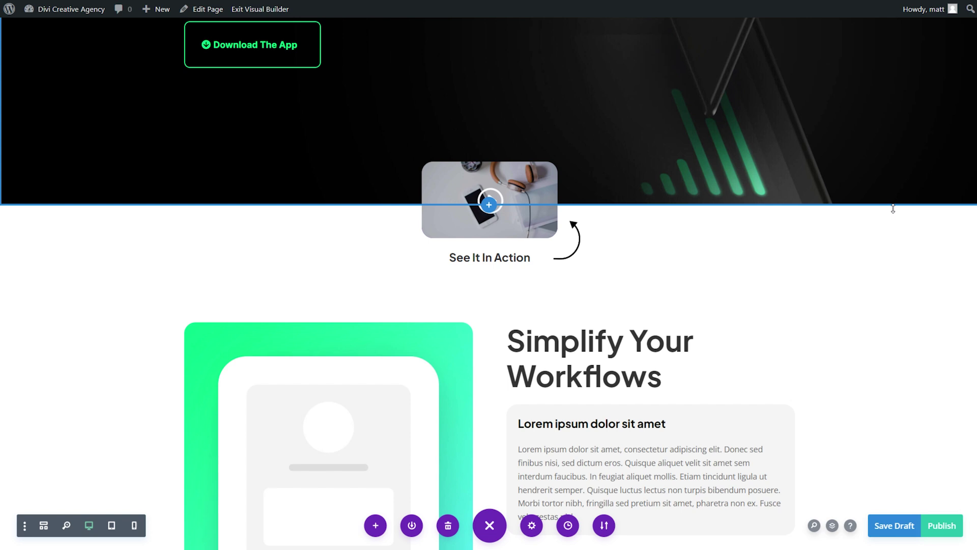
{"action": "scroll", "coordinate": [897, 200], "scroll_direction": "down", "scroll_amount": 15}
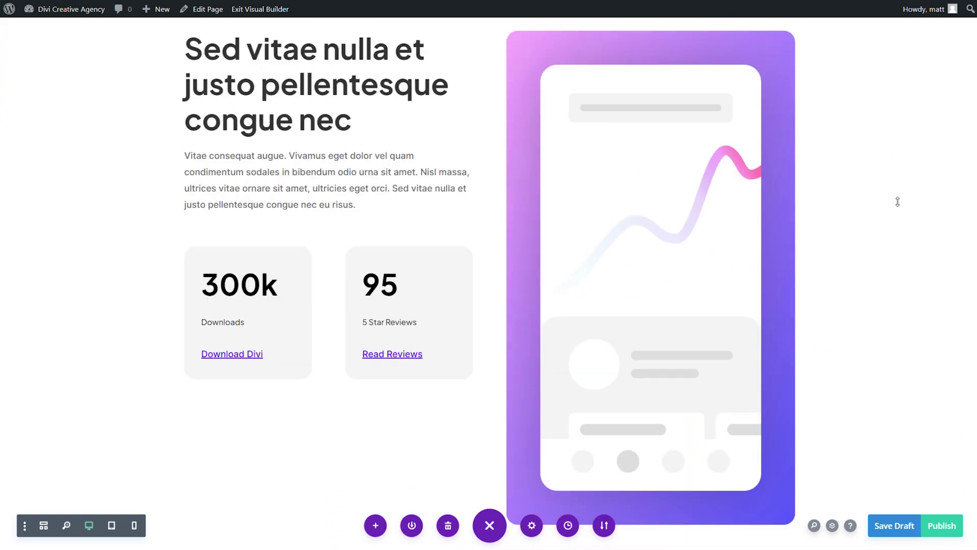
{"action": "scroll", "coordinate": [897, 201], "scroll_direction": "down", "scroll_amount": 15}
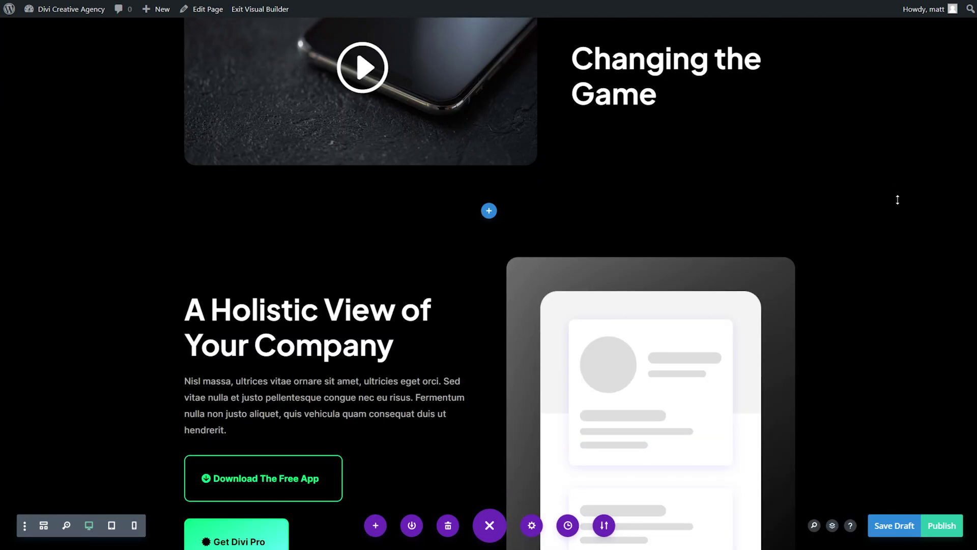
{"action": "scroll", "coordinate": [898, 201], "scroll_direction": "down", "scroll_amount": 9}
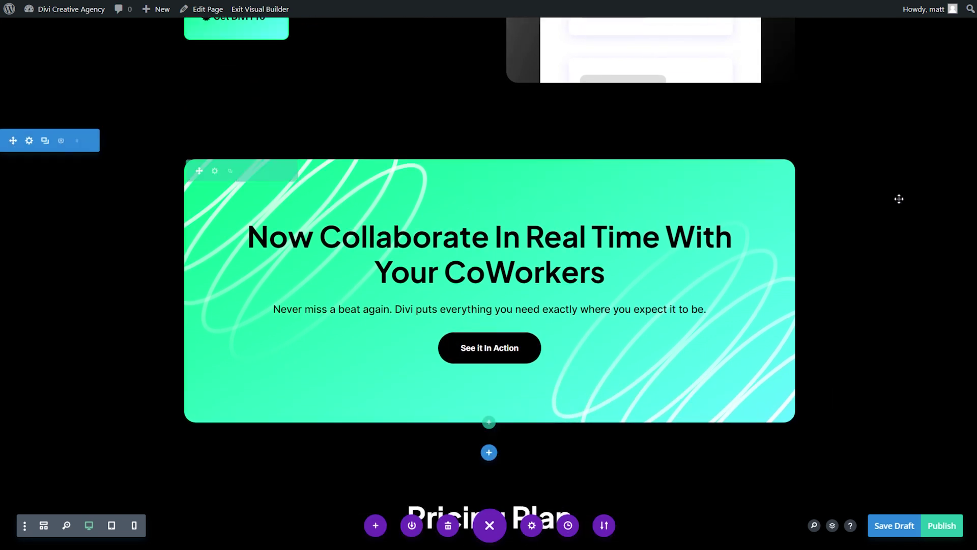
{"action": "scroll", "coordinate": [899, 201], "scroll_direction": "down", "scroll_amount": 10}
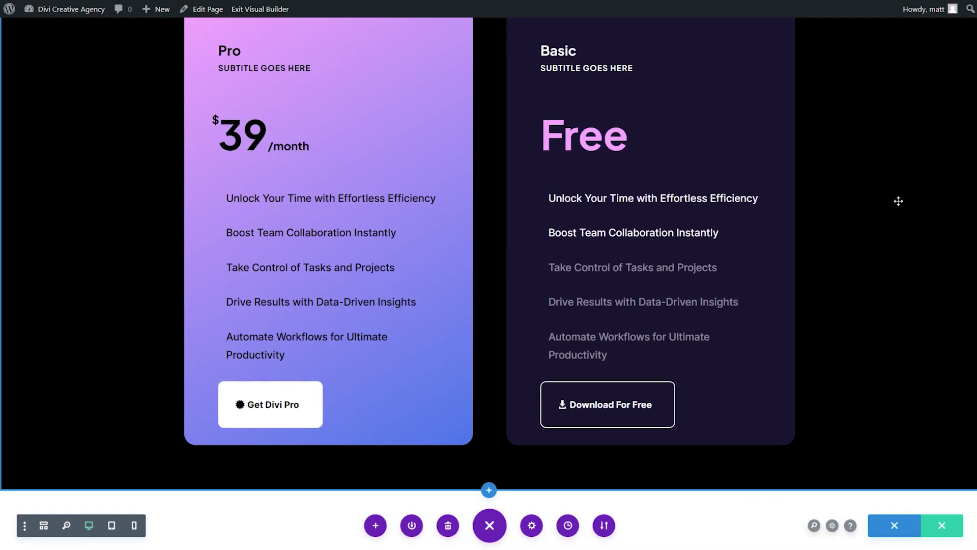
{"action": "scroll", "coordinate": [900, 202], "scroll_direction": "down", "scroll_amount": 10}
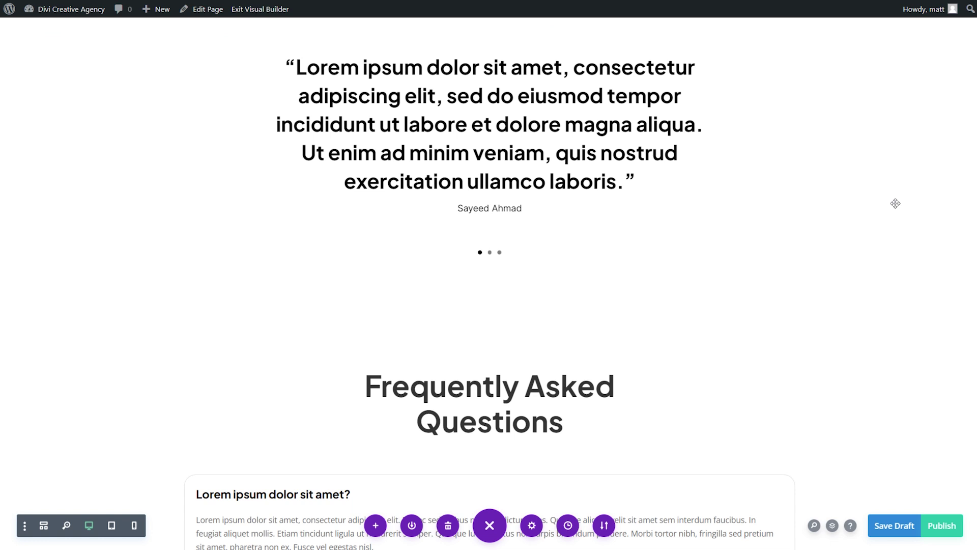
{"action": "scroll", "coordinate": [896, 204], "scroll_direction": "up", "scroll_amount": 8}
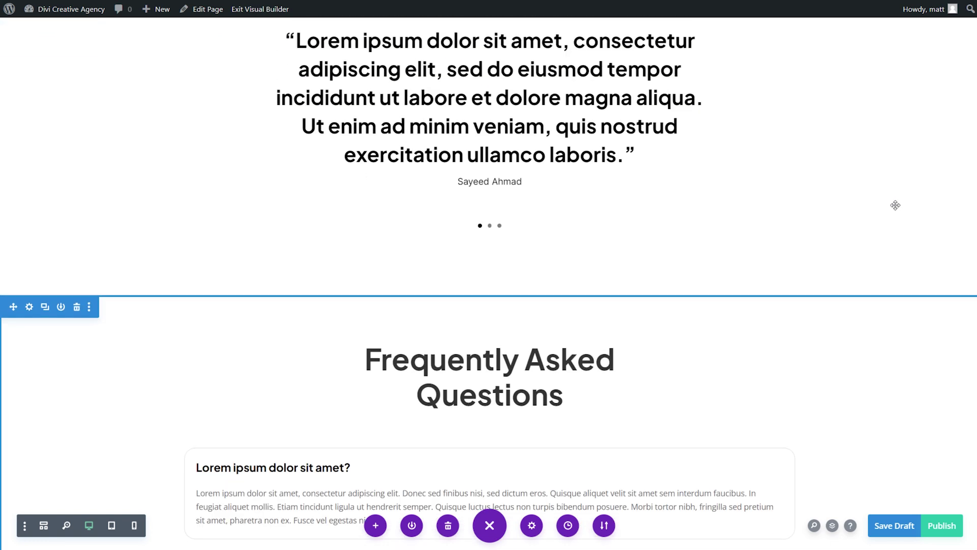
{"action": "scroll", "coordinate": [894, 208], "scroll_direction": "up", "scroll_amount": 10}
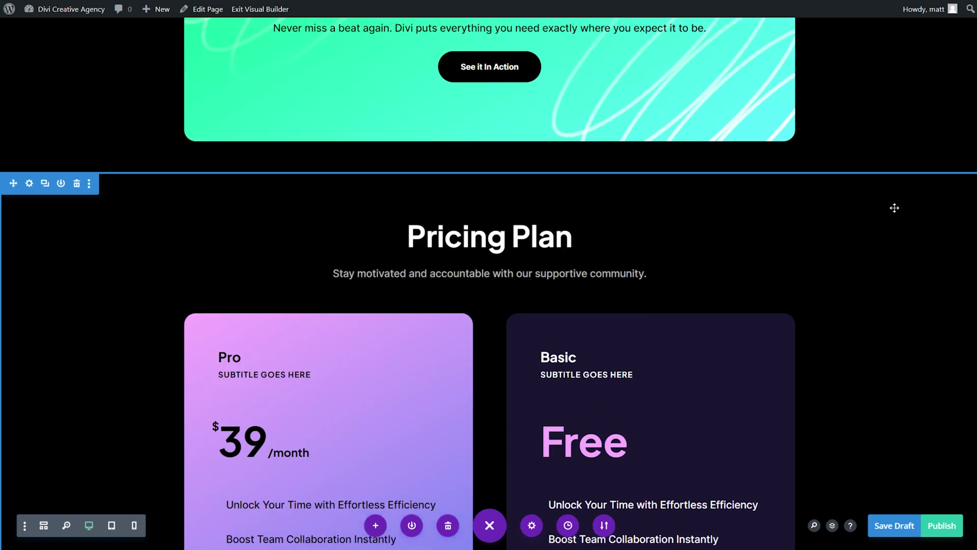
{"action": "scroll", "coordinate": [894, 207], "scroll_direction": "up", "scroll_amount": 10}
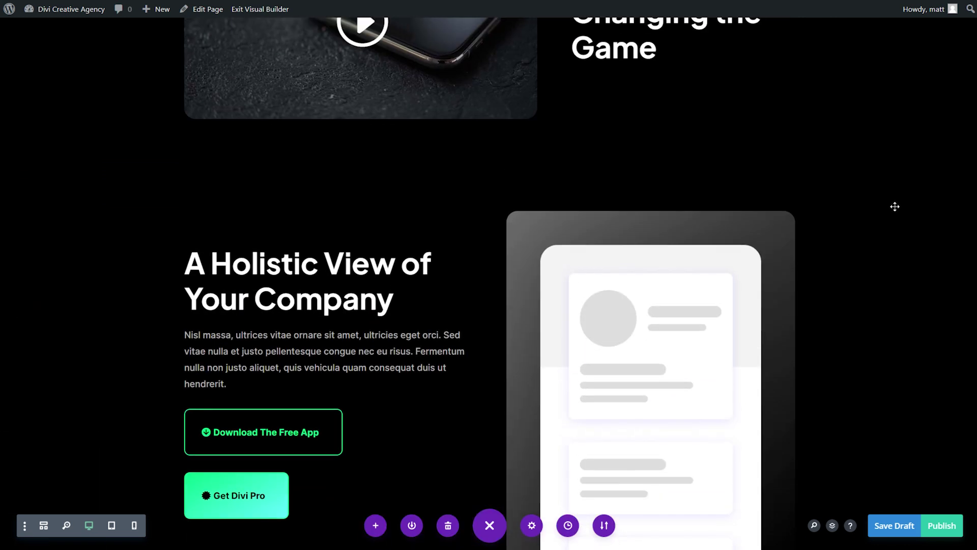
{"action": "scroll", "coordinate": [895, 206], "scroll_direction": "up", "scroll_amount": 10}
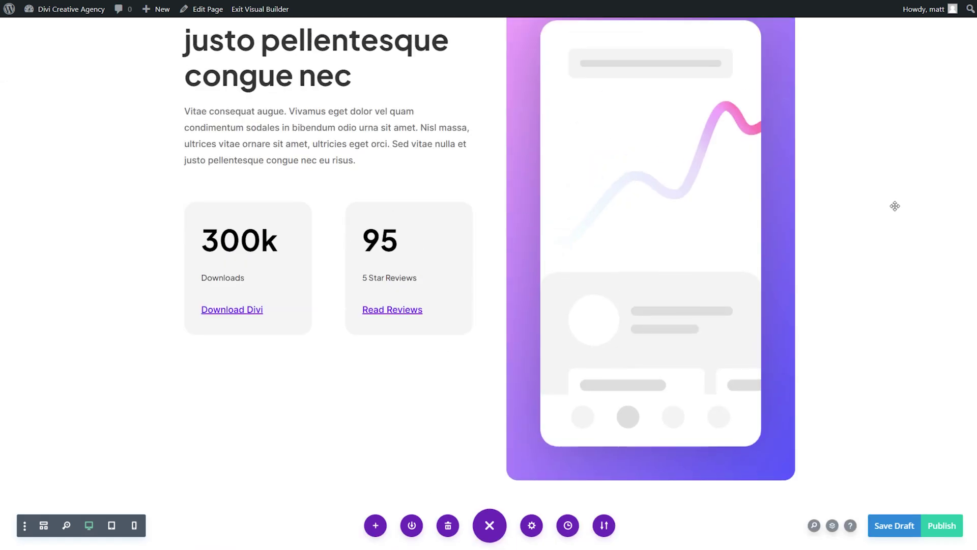
{"action": "scroll", "coordinate": [895, 207], "scroll_direction": "up", "scroll_amount": 10}
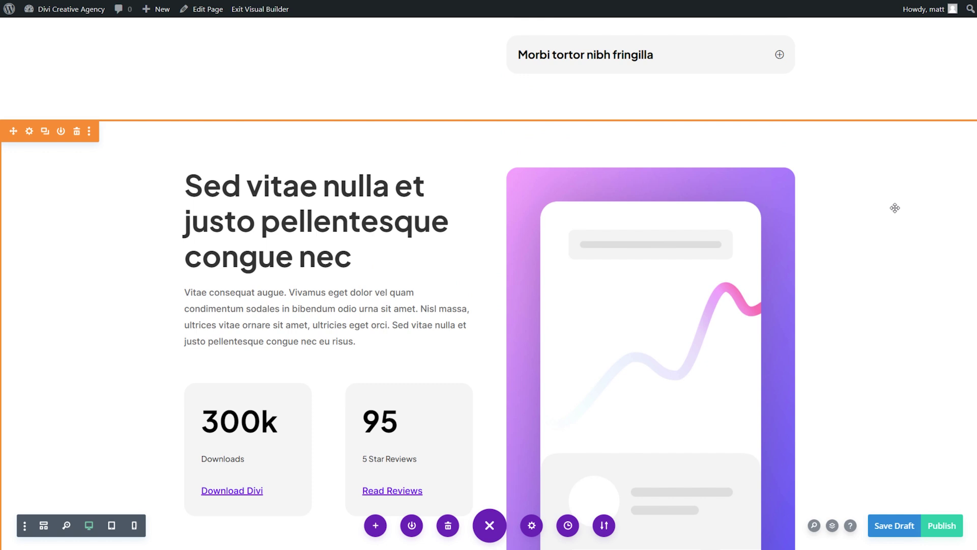
{"action": "scroll", "coordinate": [895, 208], "scroll_direction": "up", "scroll_amount": 10}
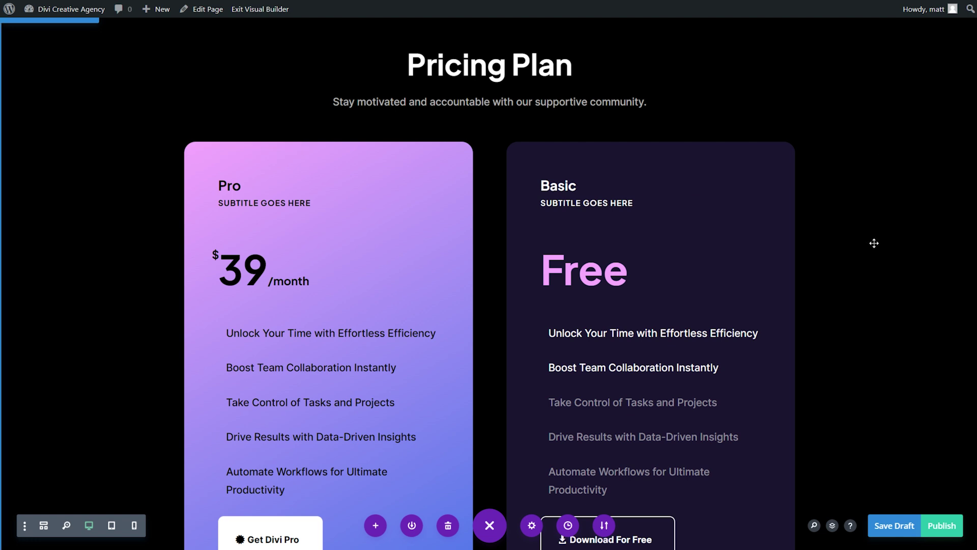
- In the Layers panel, drag the Pricing Table section up between Header and Features
{"action": "right_click", "coordinate": [873, 232]}
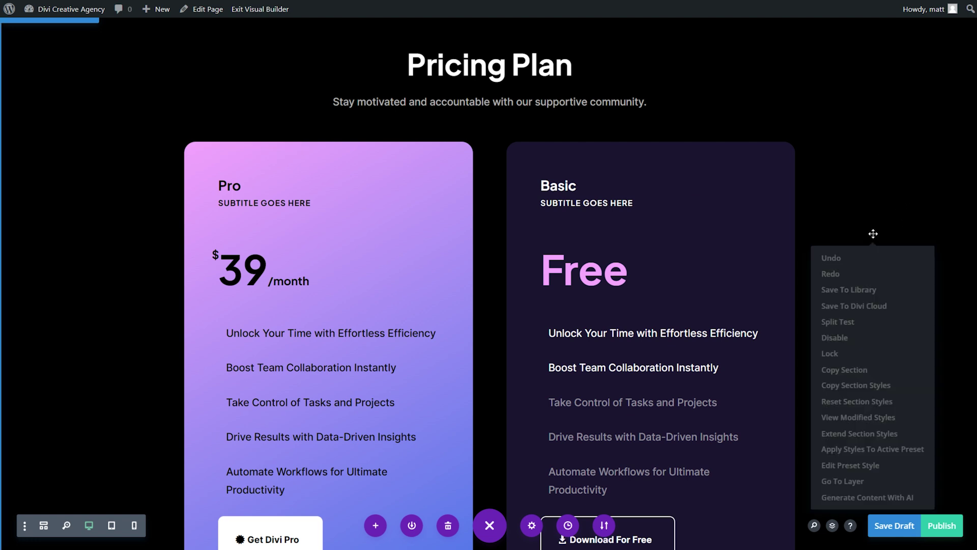
{"action": "left_click", "coordinate": [845, 489]}
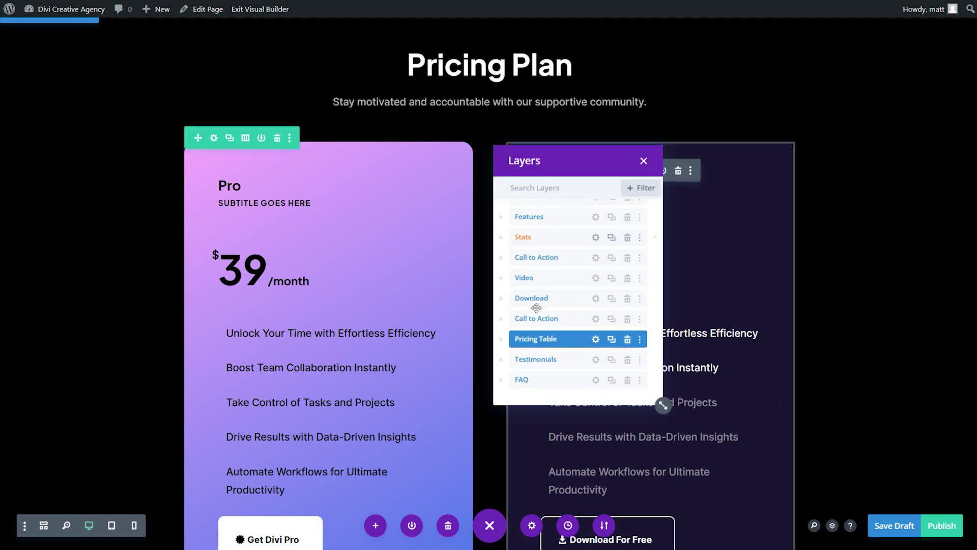
{"action": "scroll", "coordinate": [537, 308], "scroll_direction": "up", "scroll_amount": 2}
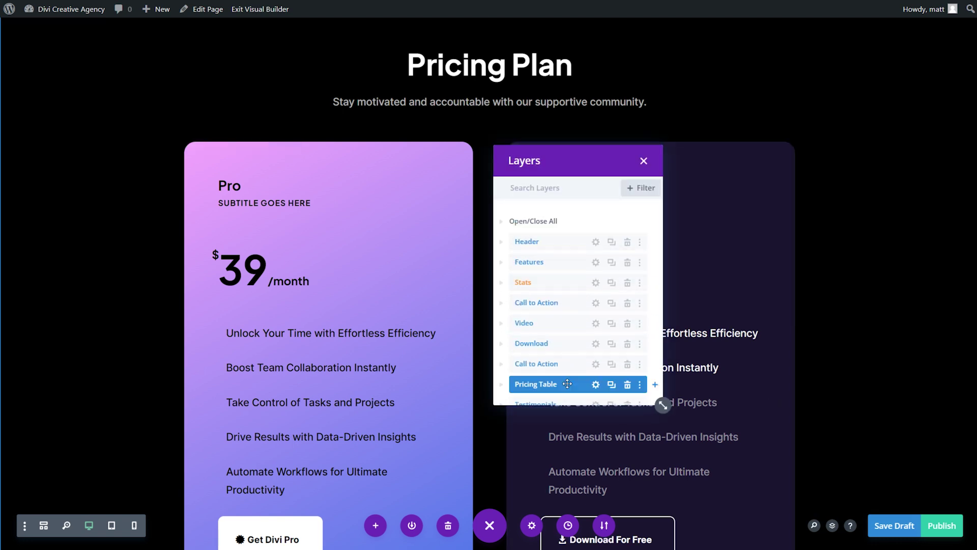
{"action": "left_click_drag", "start_coordinate": [567, 384], "coordinate": [553, 256]}
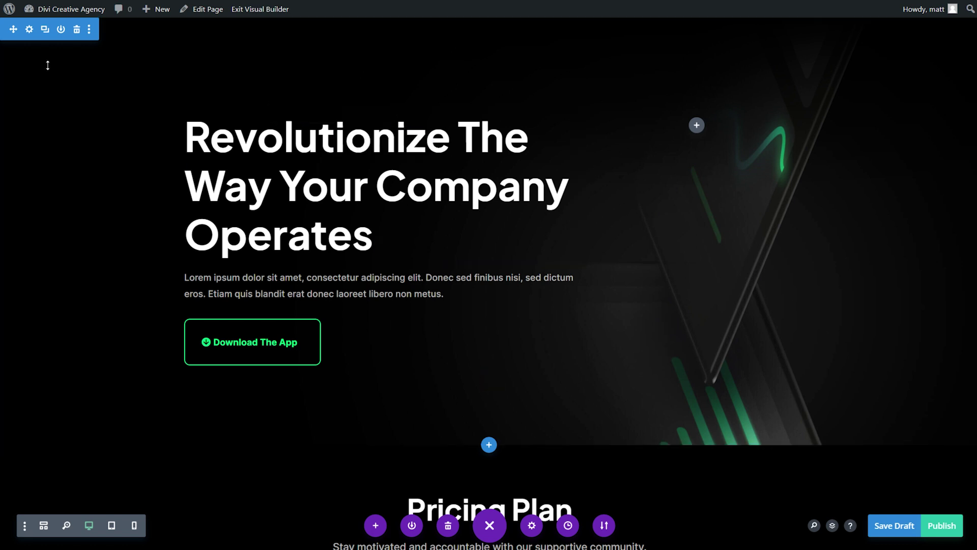
- Change the hero section's Padding Top from 8vw to 4vw and save the settings
{"action": "left_click", "coordinate": [30, 30]}
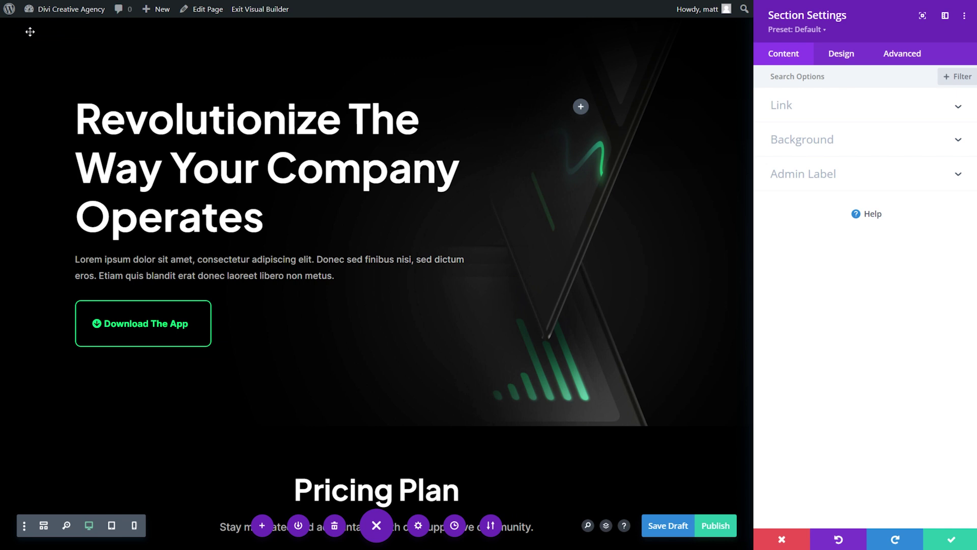
{"action": "left_click", "coordinate": [857, 55]}
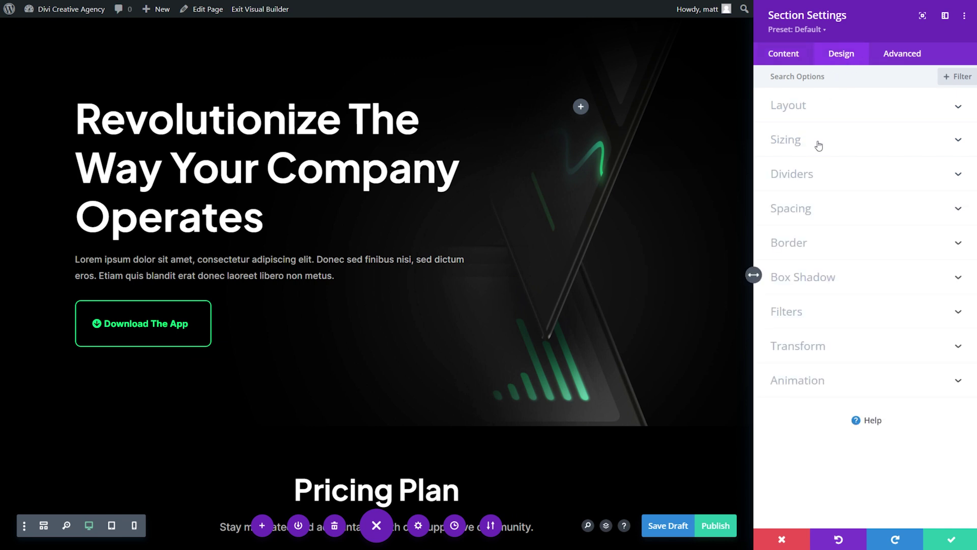
{"action": "left_click", "coordinate": [807, 212]}
{"action": "scroll", "coordinate": [808, 213], "scroll_direction": "down", "scroll_amount": 1}
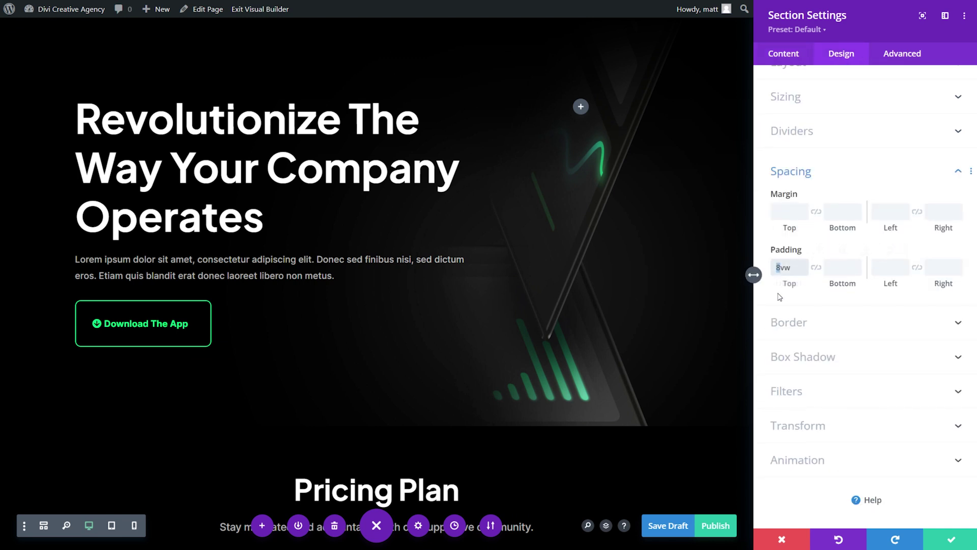
{"action": "left_click", "coordinate": [788, 285]}
{"action": "type", "text": "4"}
{"action": "left_click", "coordinate": [953, 540]}
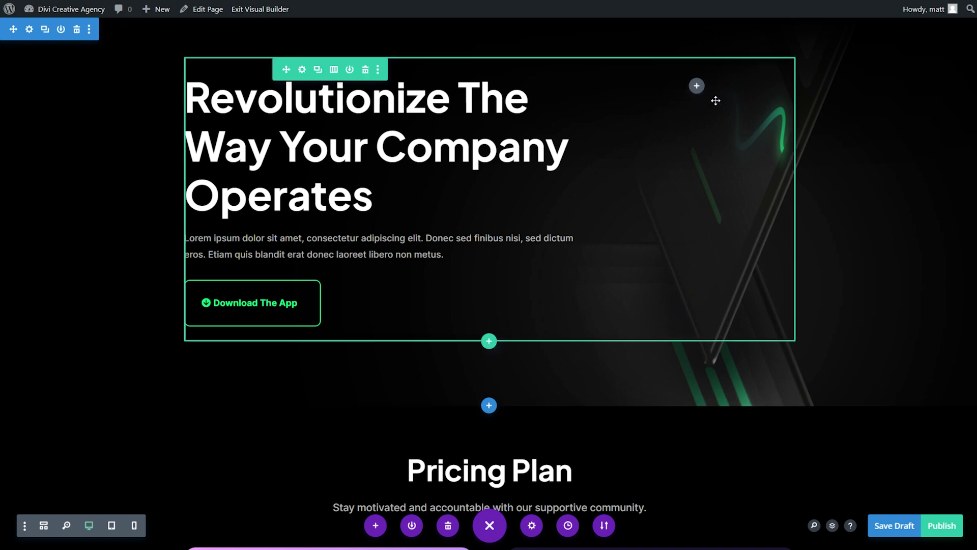
- Insert an Email Optin module into the hero row and give it the bright green global background
{"action": "left_click", "coordinate": [697, 85]}
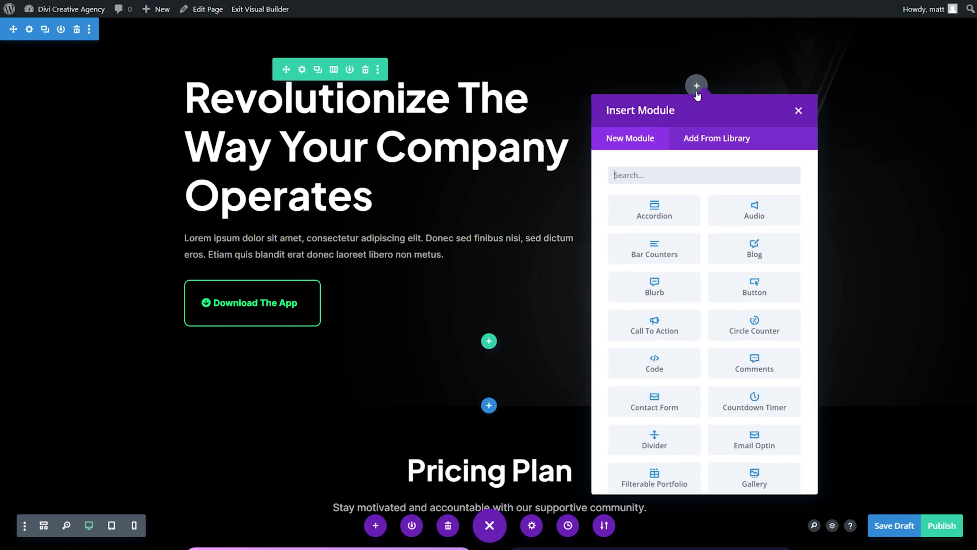
{"action": "type", "text": "email"}
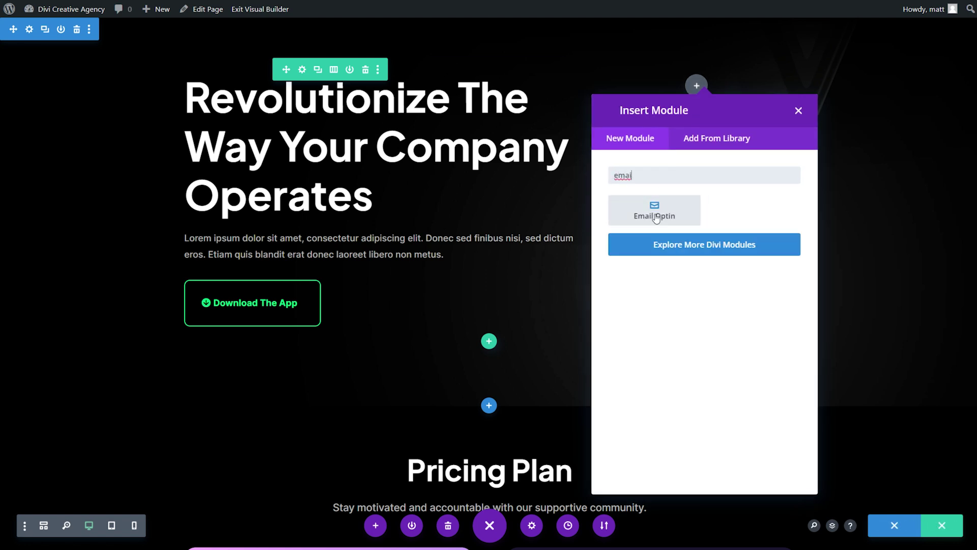
{"action": "left_click", "coordinate": [655, 216]}
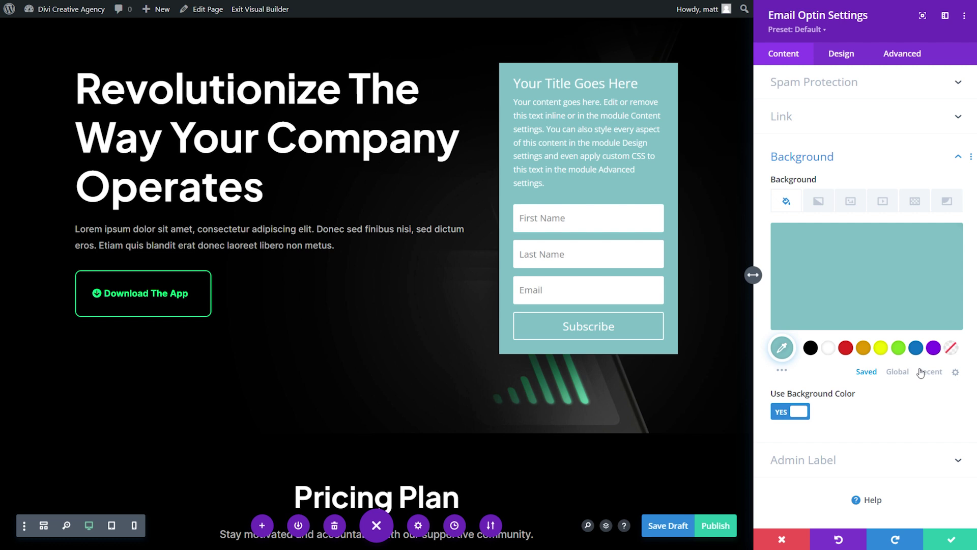
{"action": "left_click", "coordinate": [897, 372]}
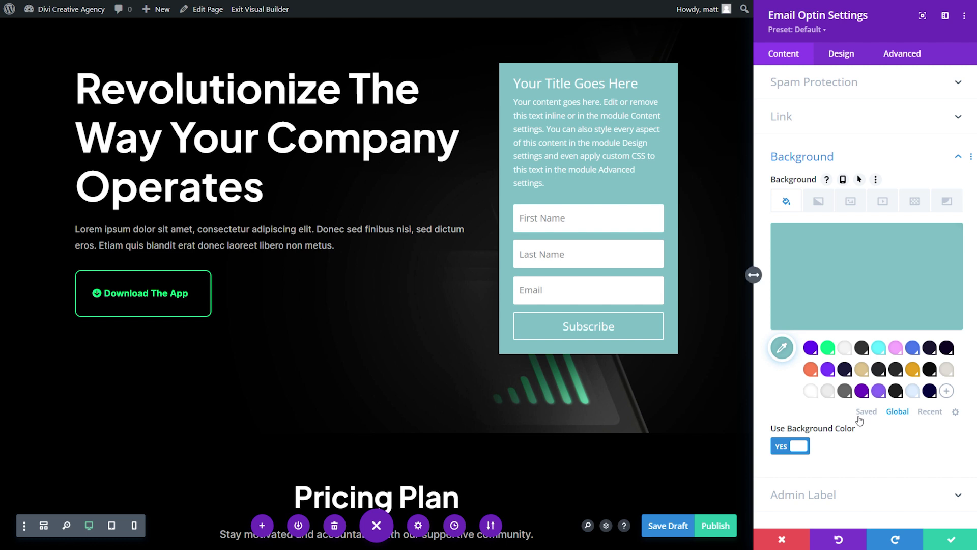
{"action": "left_click", "coordinate": [826, 349]}
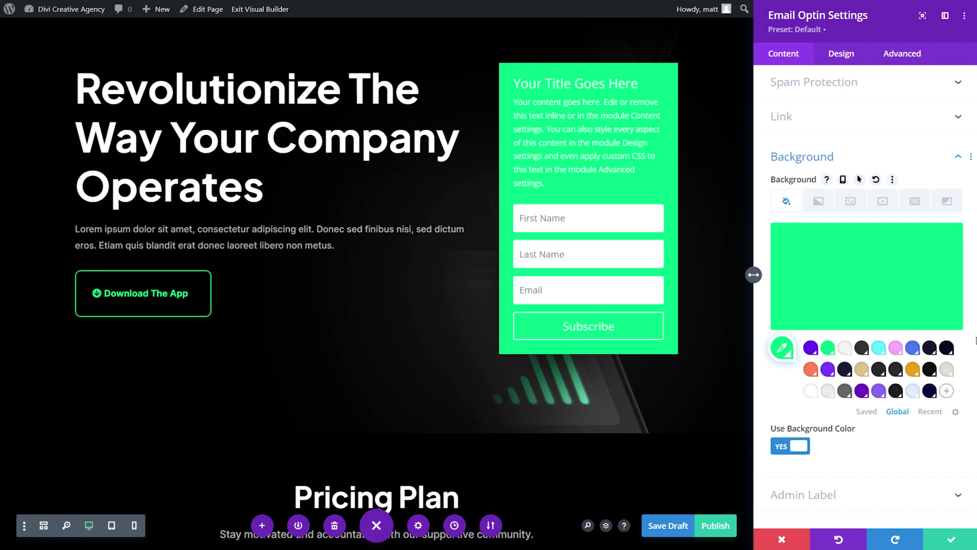
- Make the opt-in form's title text bold and black
{"action": "left_click", "coordinate": [848, 54]}
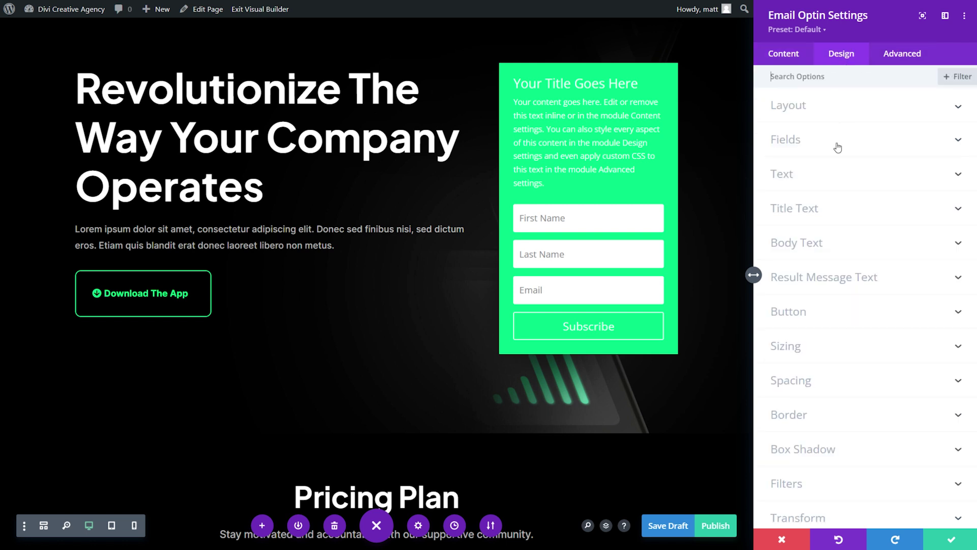
{"action": "left_click", "coordinate": [811, 216]}
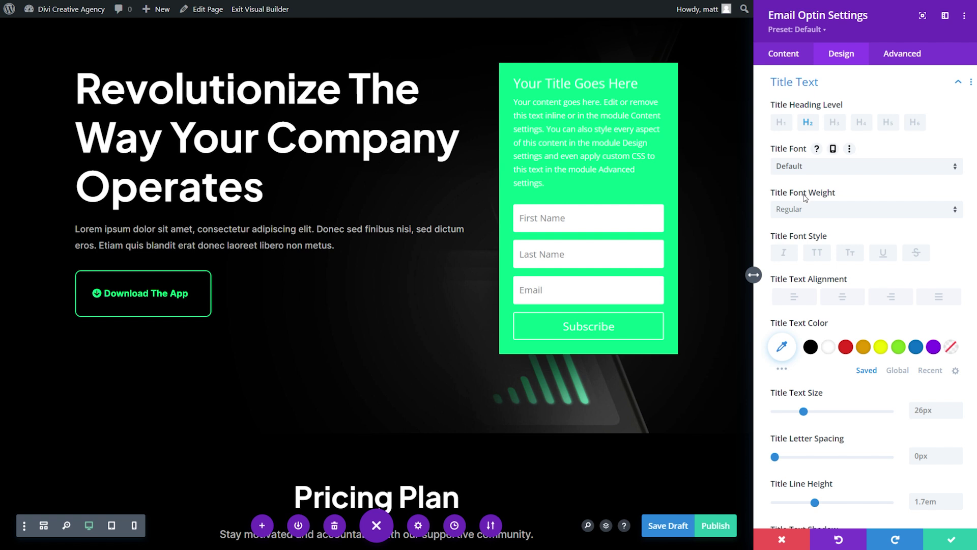
{"action": "left_click", "coordinate": [807, 208]}
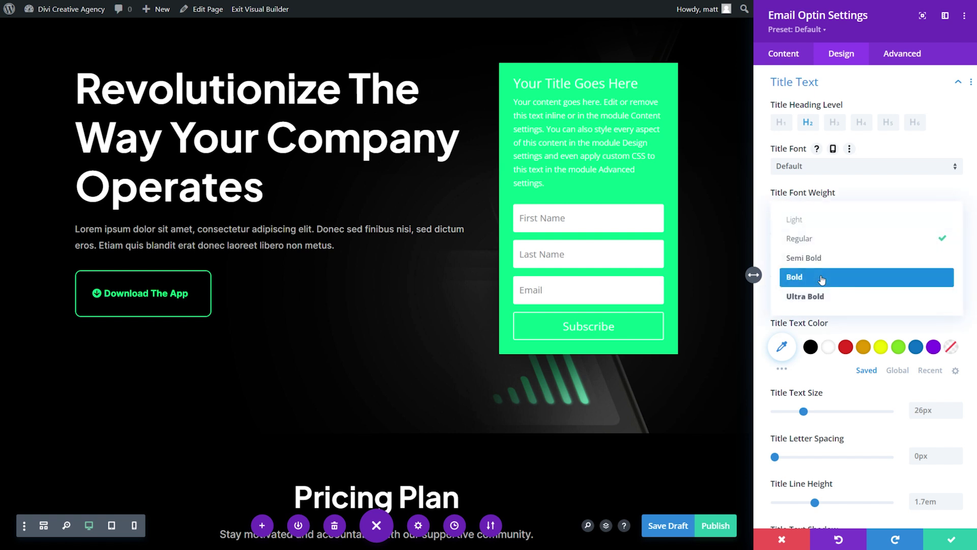
{"action": "left_click", "coordinate": [794, 277]}
{"action": "left_click", "coordinate": [812, 348]}
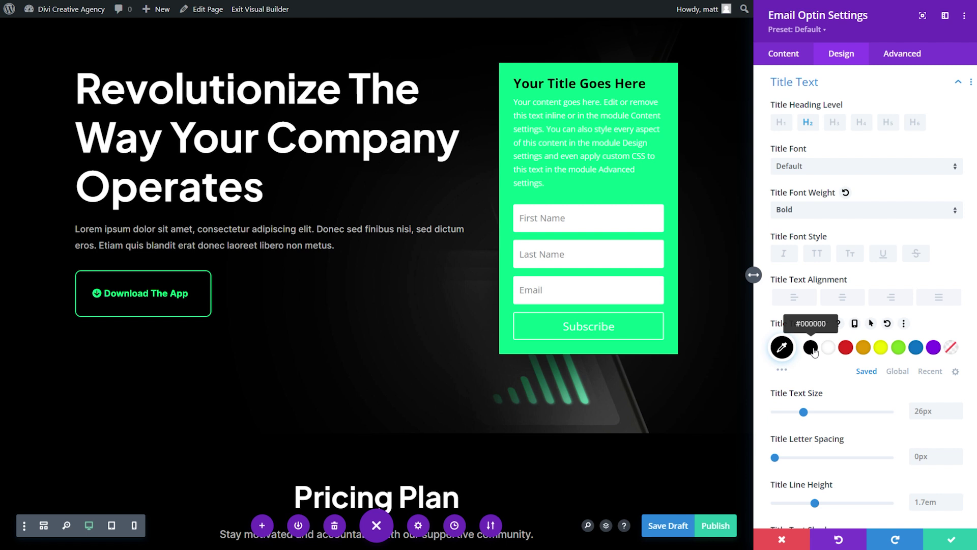
- Set the Fields Text Color and Fields Focus Text Color to black
{"action": "scroll", "coordinate": [815, 351], "scroll_direction": "up", "scroll_amount": 3}
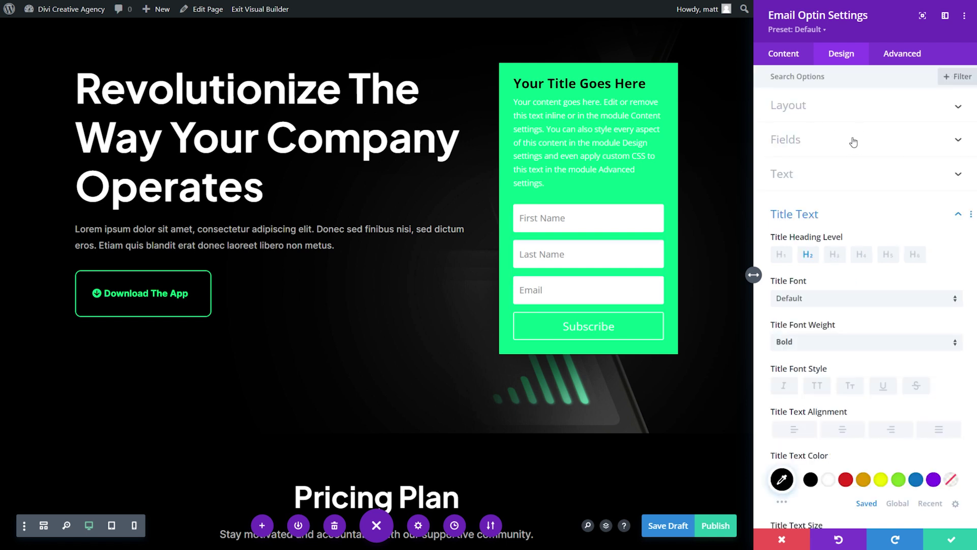
{"action": "left_click", "coordinate": [811, 147]}
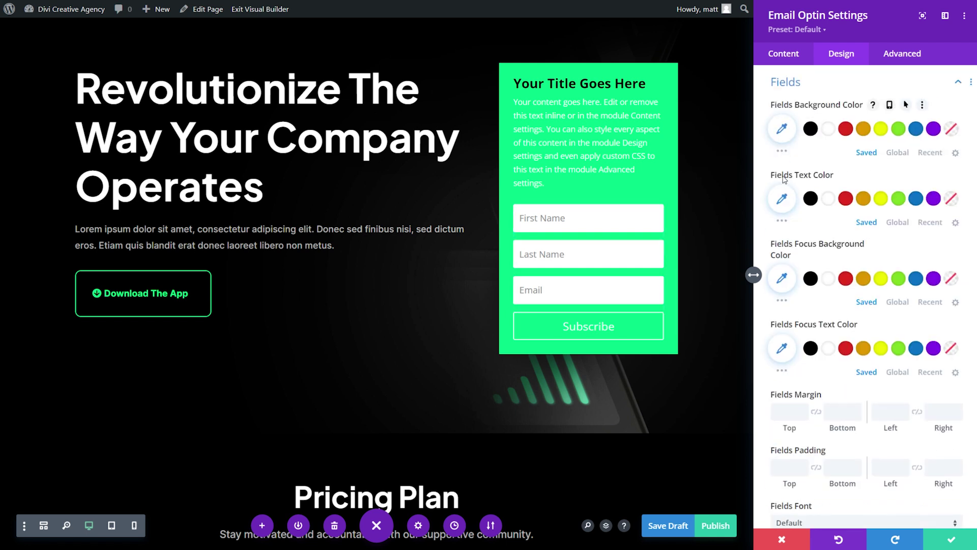
{"action": "left_click", "coordinate": [810, 199]}
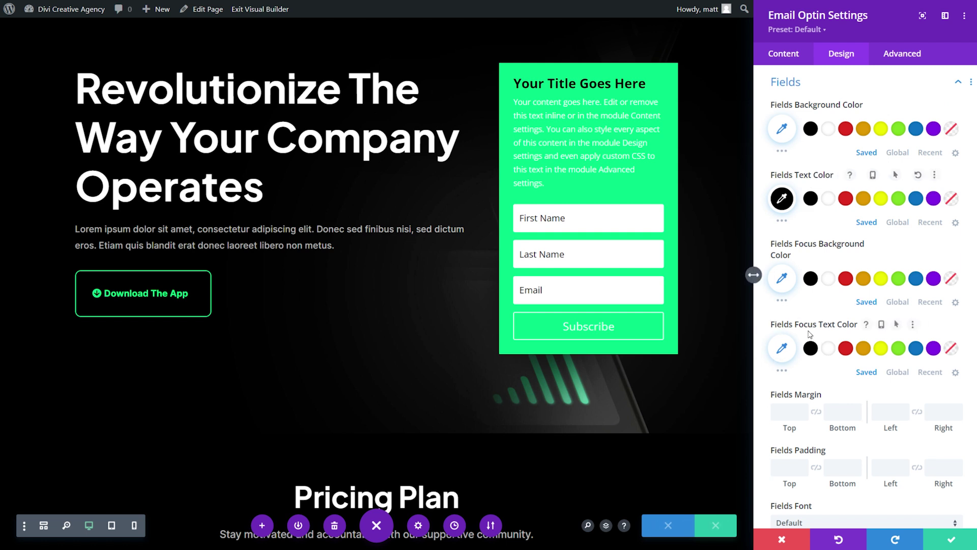
{"action": "left_click", "coordinate": [810, 348]}
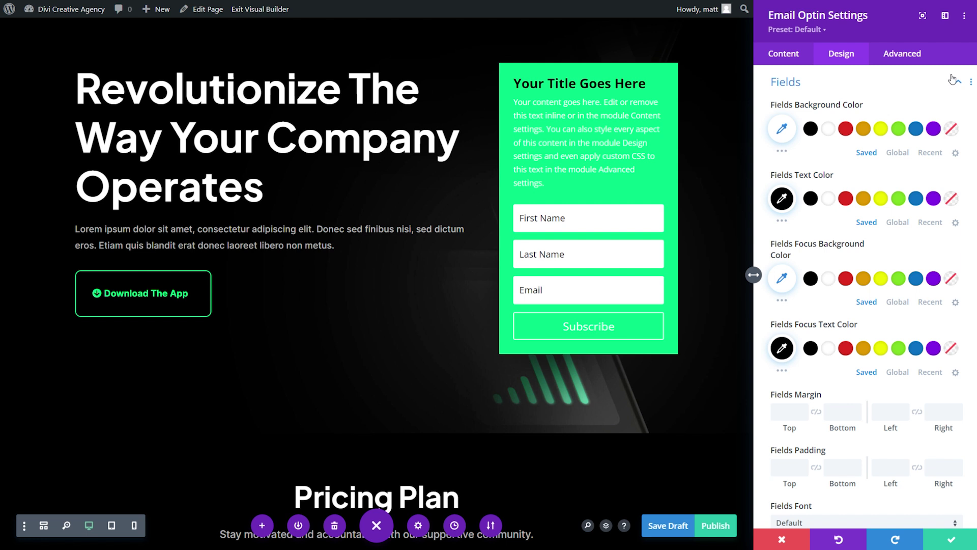
- Give the Subscribe button custom styles: black background, no border, bold uppercase text
{"action": "left_click", "coordinate": [959, 86]}
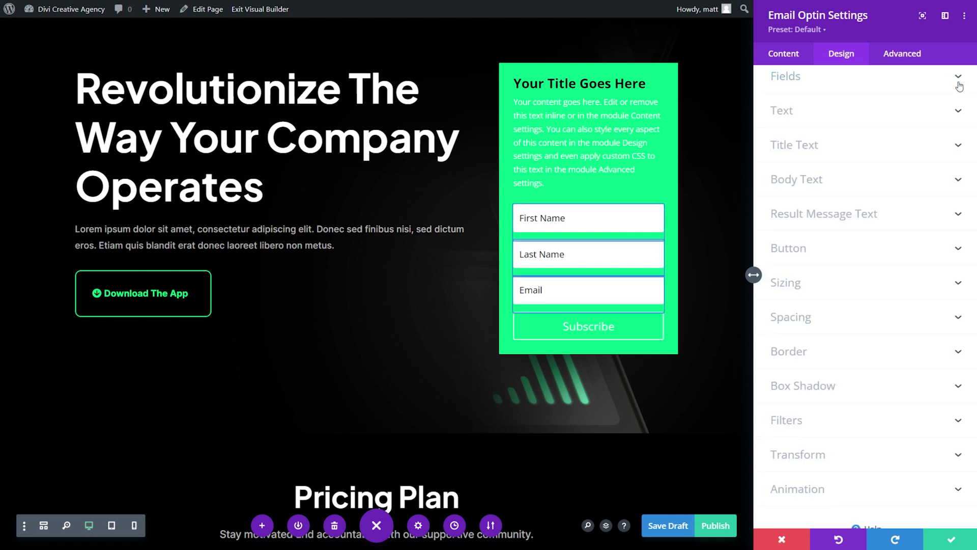
{"action": "left_click", "coordinate": [884, 258]}
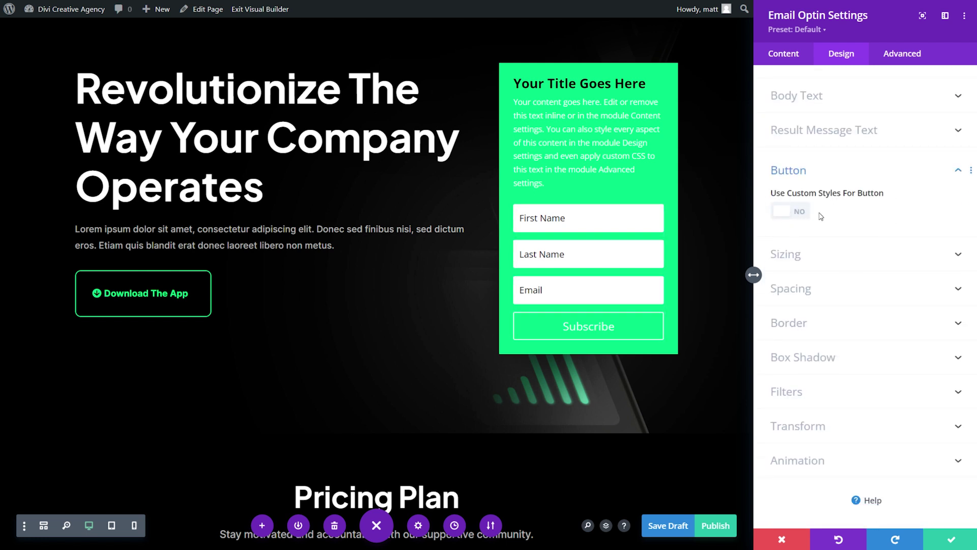
{"action": "left_click", "coordinate": [794, 211]}
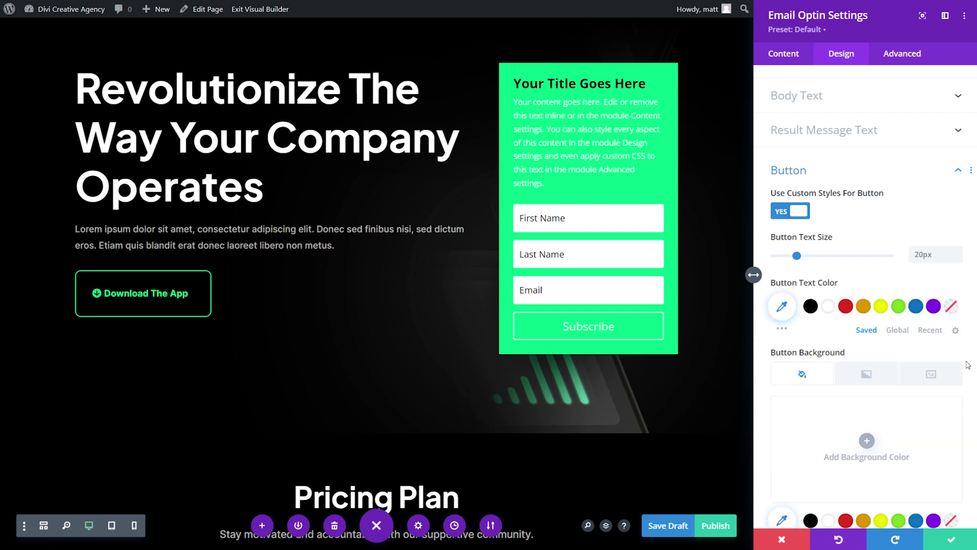
{"action": "scroll", "coordinate": [968, 365], "scroll_direction": "down", "scroll_amount": 2}
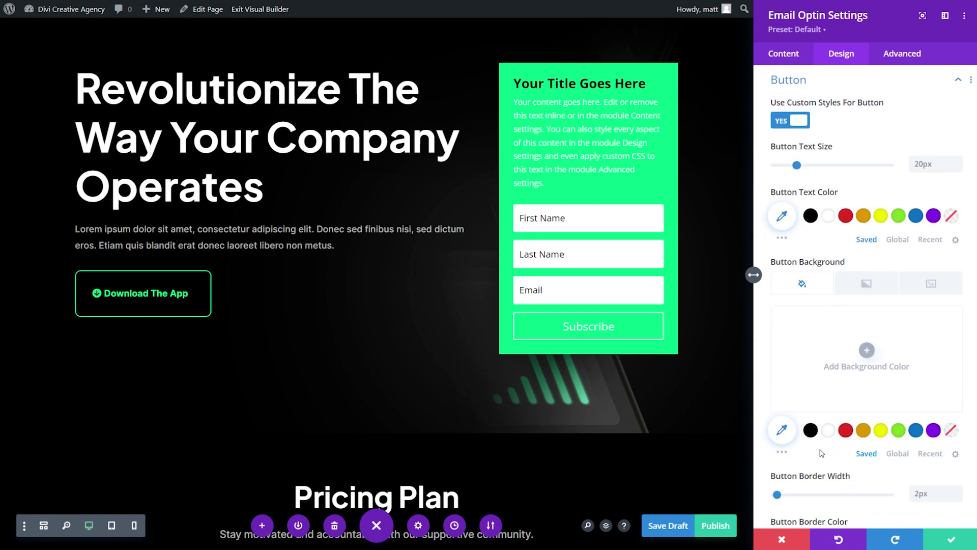
{"action": "left_click", "coordinate": [813, 432]}
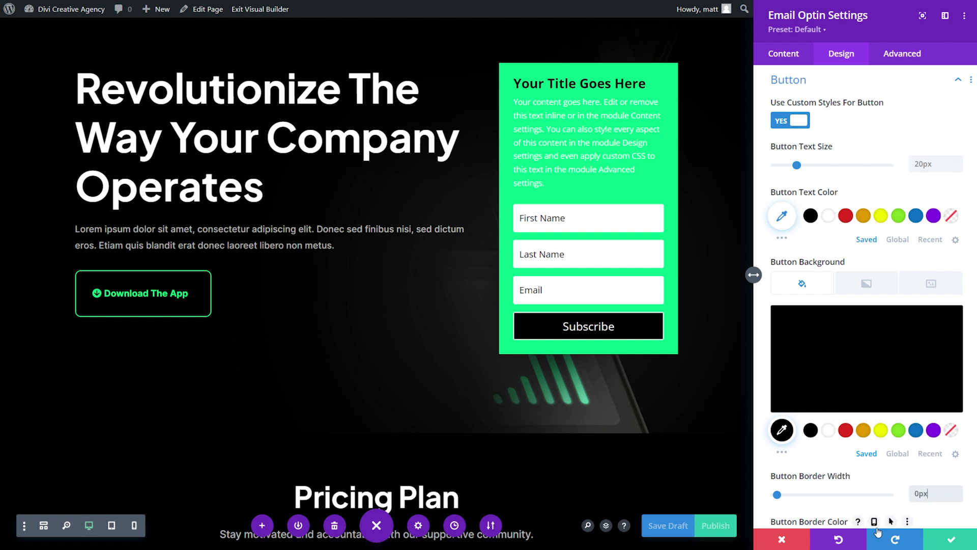
{"action": "scroll", "coordinate": [886, 459], "scroll_direction": "down", "scroll_amount": 6}
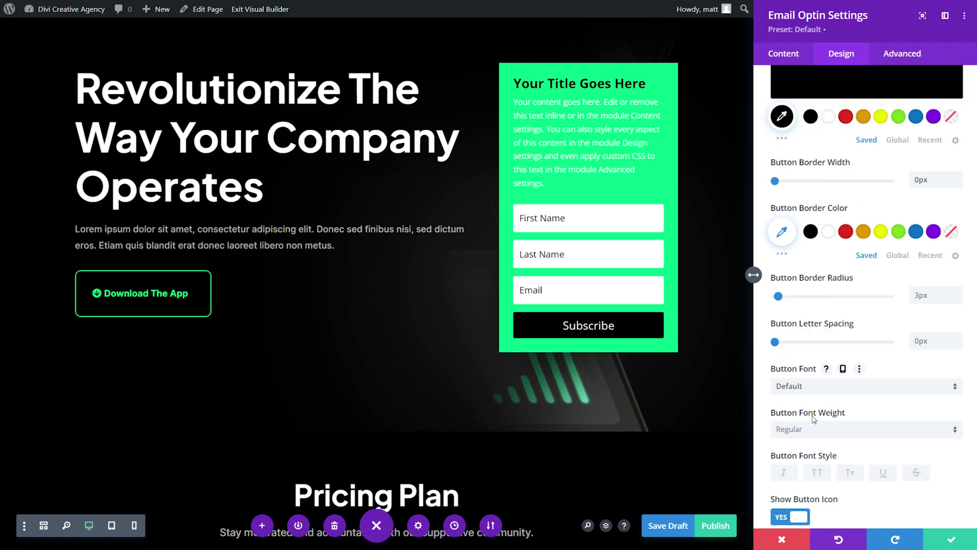
{"action": "left_click", "coordinate": [831, 430]}
{"action": "left_click", "coordinate": [824, 455]}
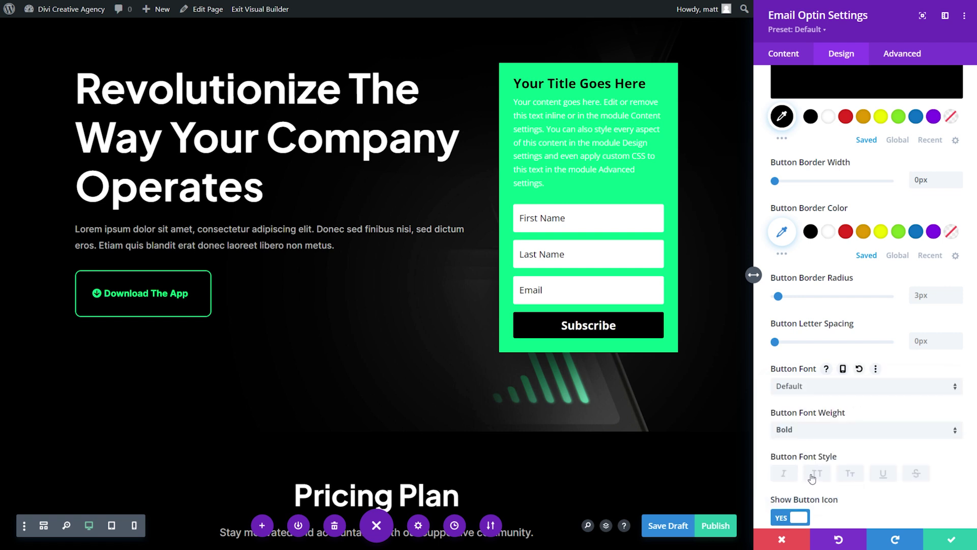
{"action": "left_click", "coordinate": [810, 478]}
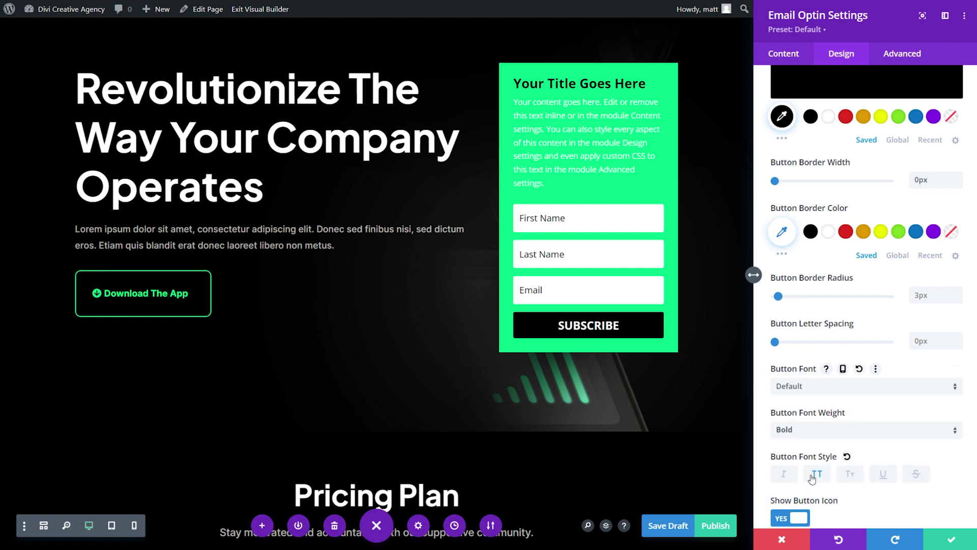
- Delete the opt-in's body paragraph in the Content tab's Text settings
{"action": "left_click", "coordinate": [785, 55]}
{"action": "left_click", "coordinate": [818, 108]}
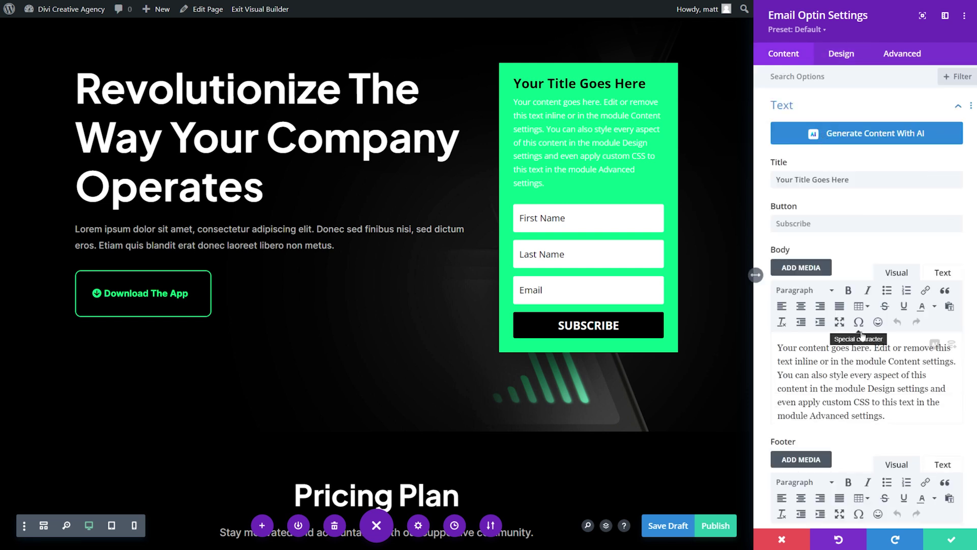
{"action": "left_click_drag", "start_coordinate": [887, 417], "coordinate": [766, 351]}
{"action": "key", "text": "BackSpace"}
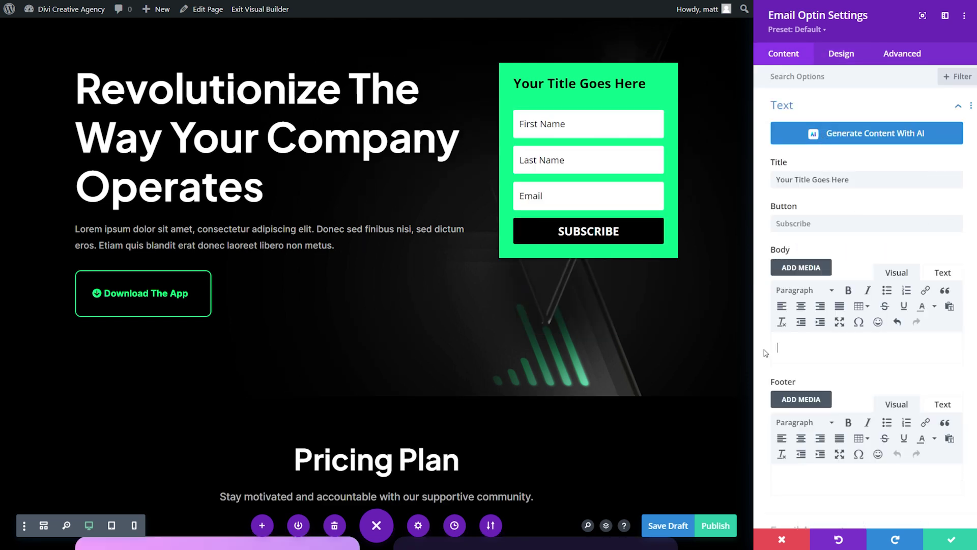
- Set the opt-in's title to 'Get Your Free Demo!' and save
{"action": "left_click", "coordinate": [886, 181]}
{"action": "type", "text": "Get "}
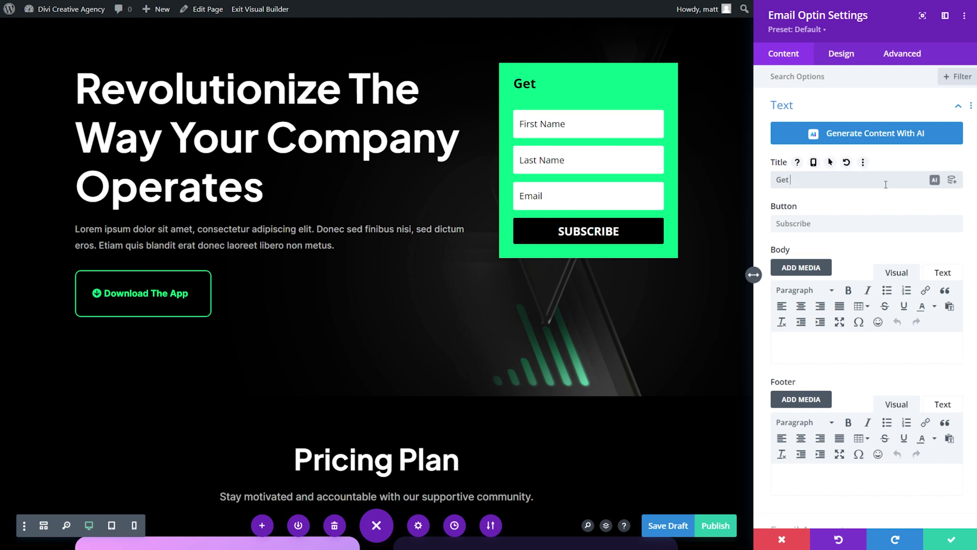
{"action": "type", "text": "Your Free Demo!"}
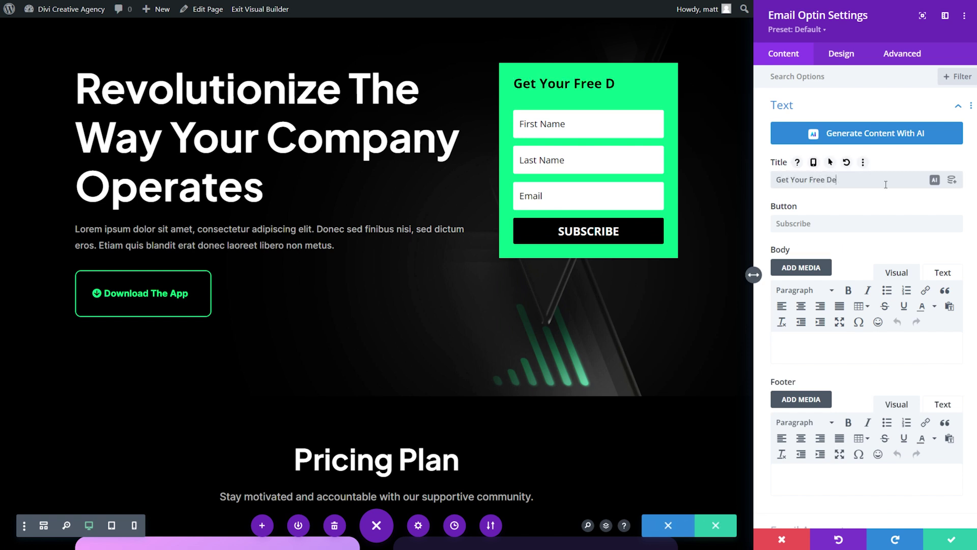
{"action": "key", "text": "ctrl+Return"}
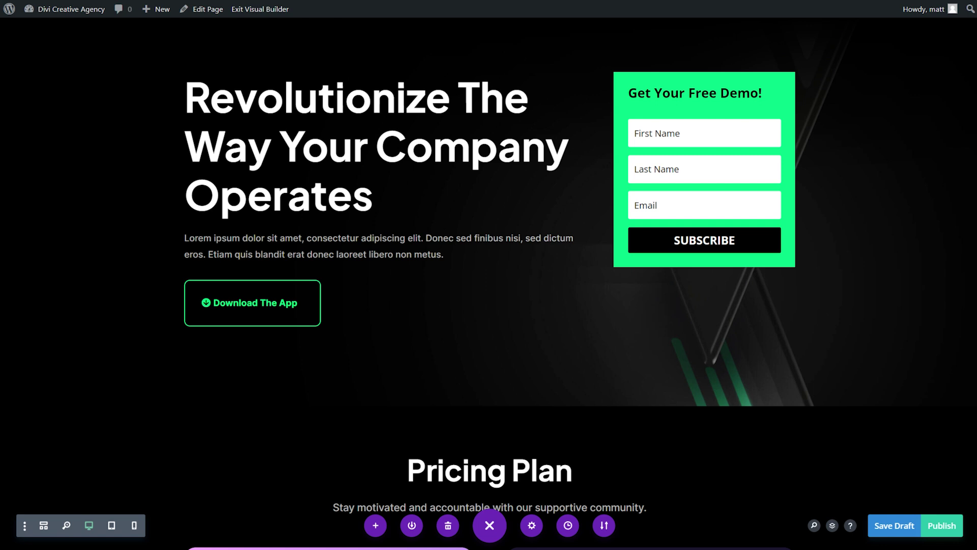
- Delete the hero's lorem ipsum body text and try AI Write Automatically using This Page Content as context
{"action": "left_click", "coordinate": [184, 229]}
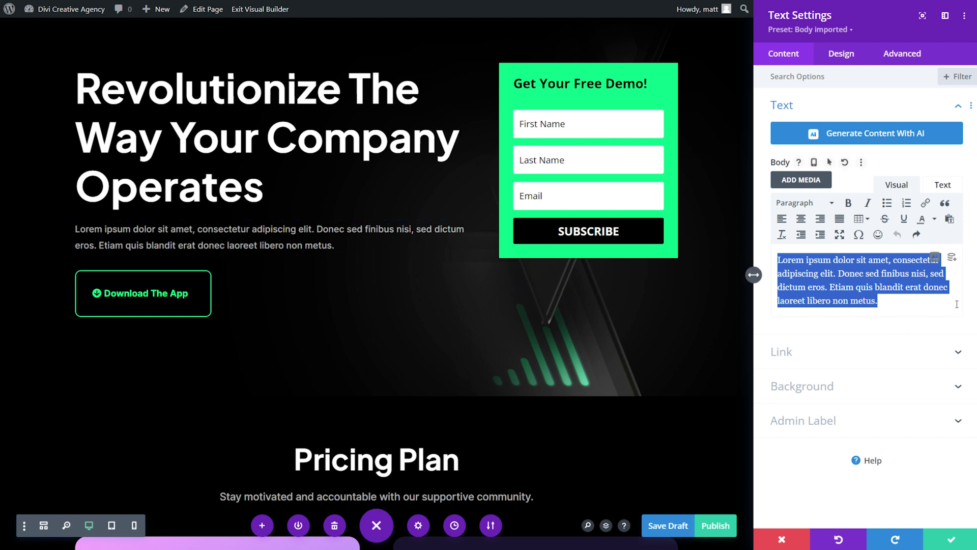
{"action": "key", "text": "BackSpace"}
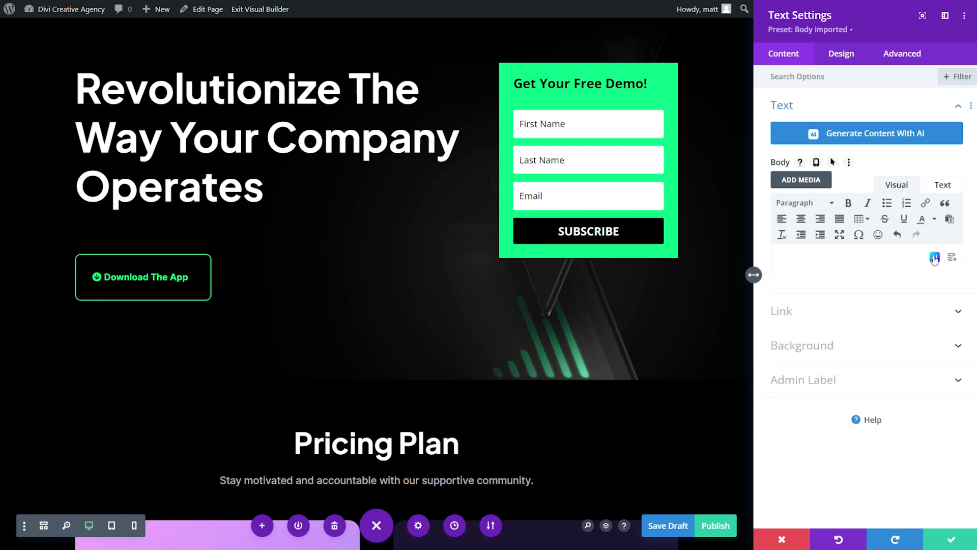
{"action": "left_click", "coordinate": [934, 257]}
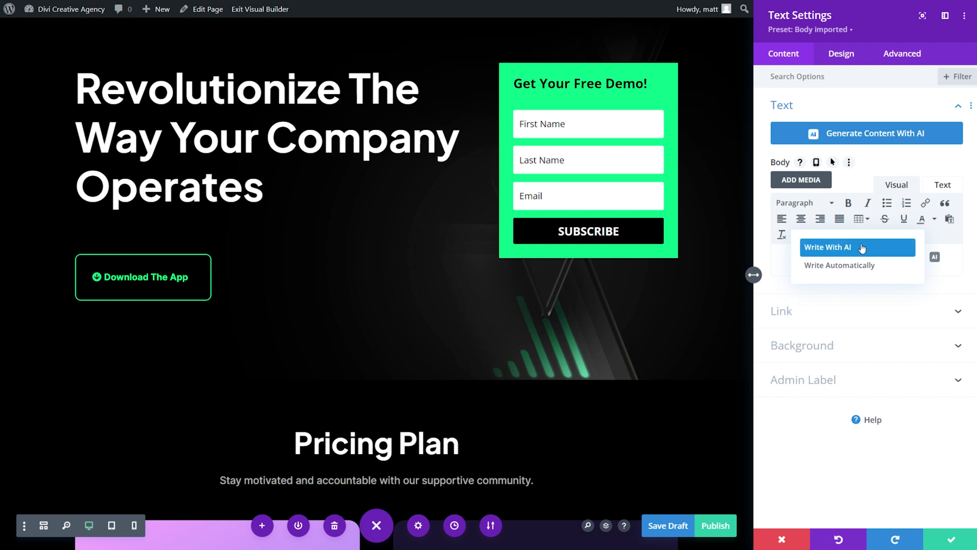
{"action": "left_click", "coordinate": [850, 269]}
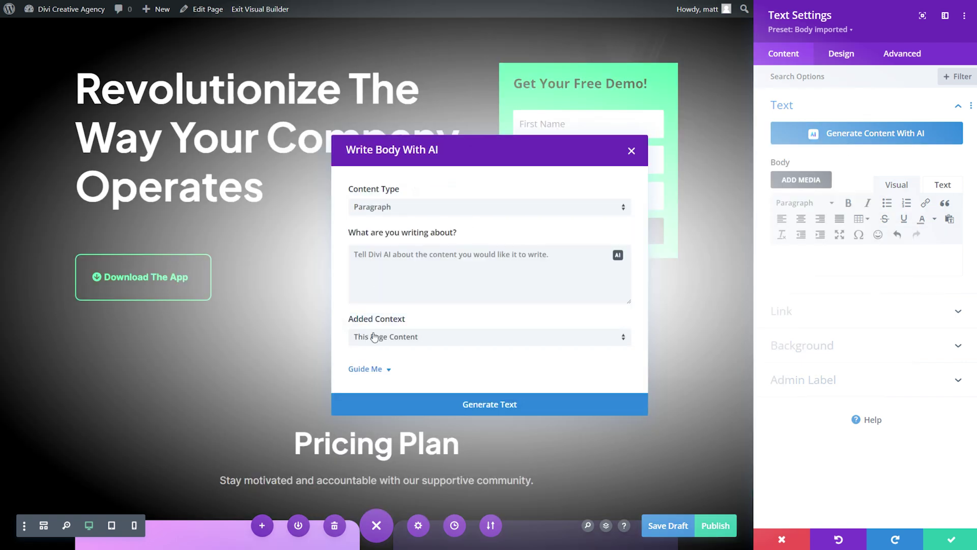
{"action": "left_click", "coordinate": [412, 347]}
{"action": "left_click", "coordinate": [415, 321]}
{"action": "left_click", "coordinate": [387, 369]}
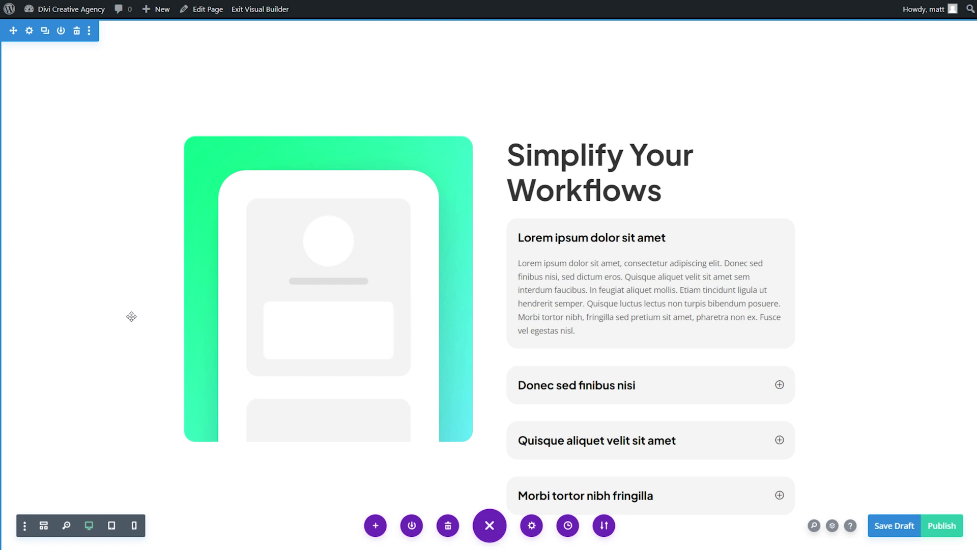
- Improve the phone illustration with AI as Photo-style images of a futuristic dark background with neon green lights
{"action": "left_click", "coordinate": [306, 163]}
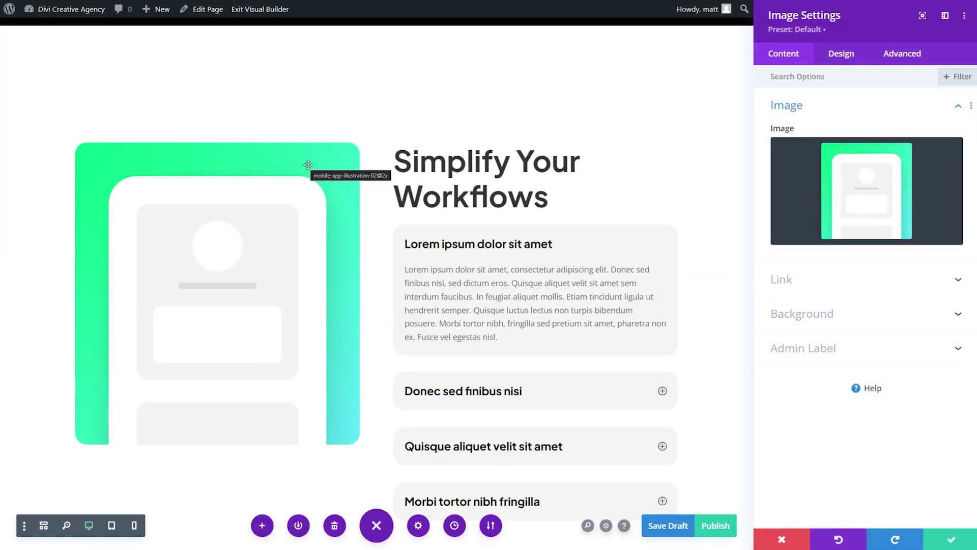
{"action": "left_click", "coordinate": [896, 155]}
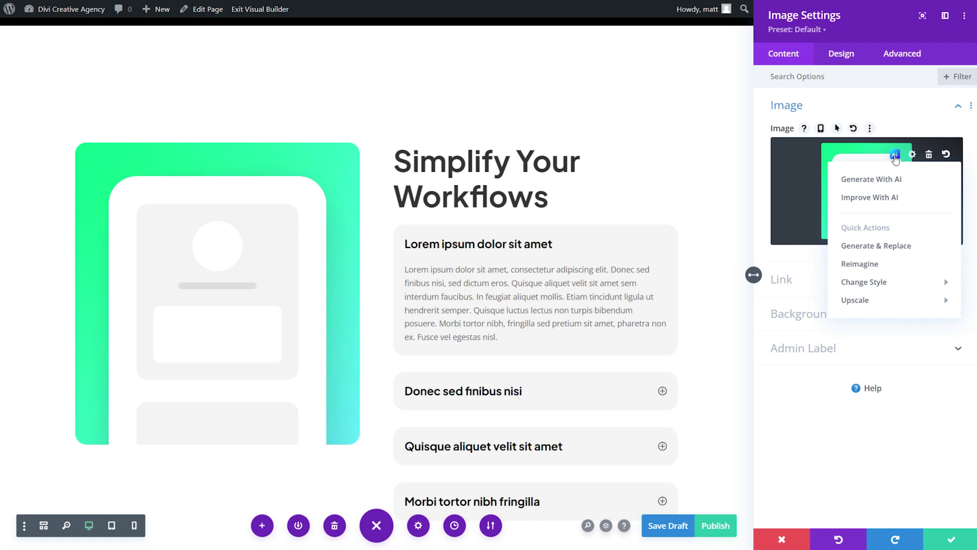
{"action": "left_click", "coordinate": [886, 202]}
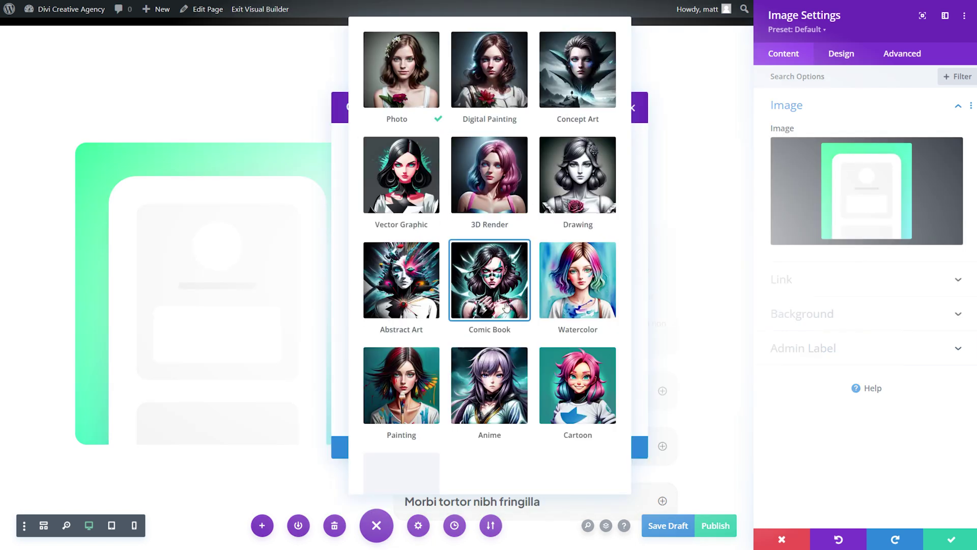
{"action": "left_click", "coordinate": [341, 219]}
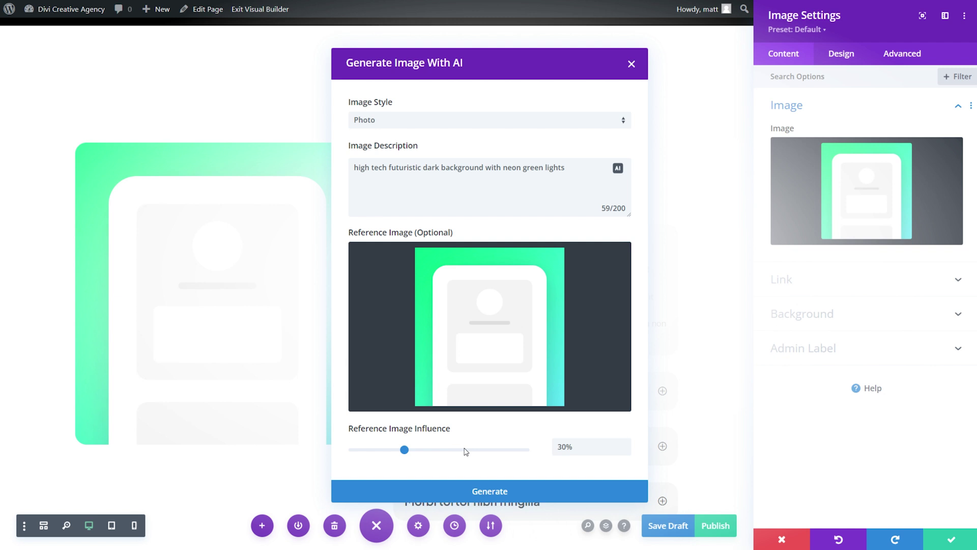
{"action": "left_click", "coordinate": [484, 490]}
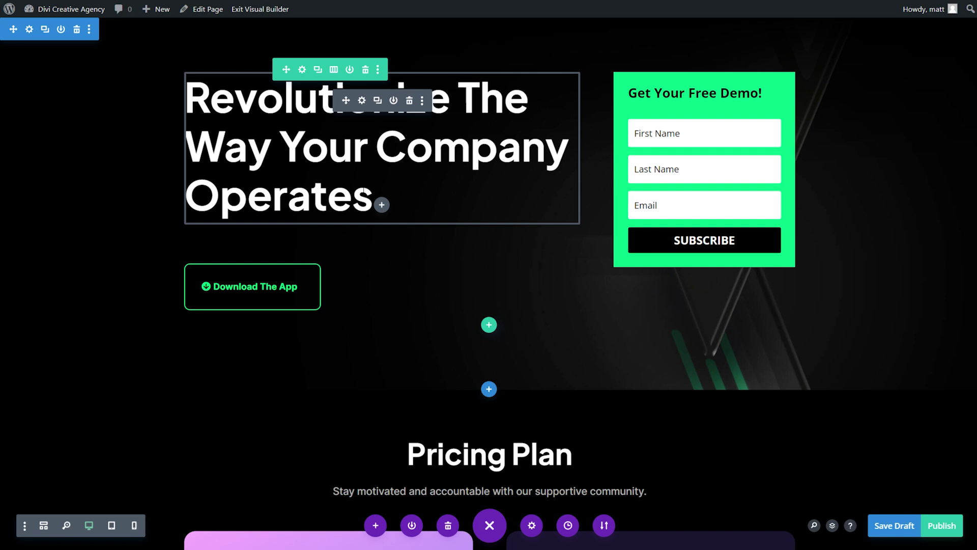
- Start a split test with the hero heading module as the test subject
{"action": "left_click", "coordinate": [422, 100]}
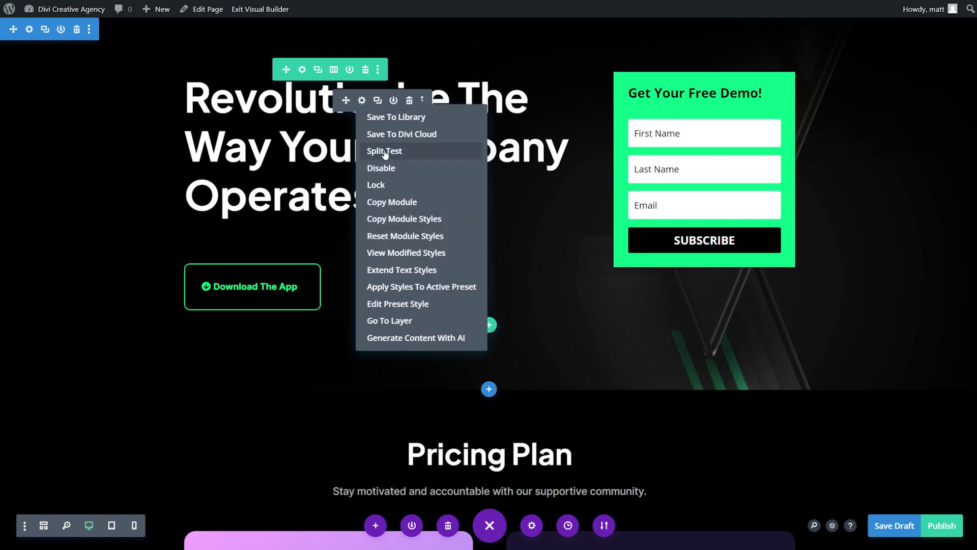
{"action": "left_click", "coordinate": [434, 157]}
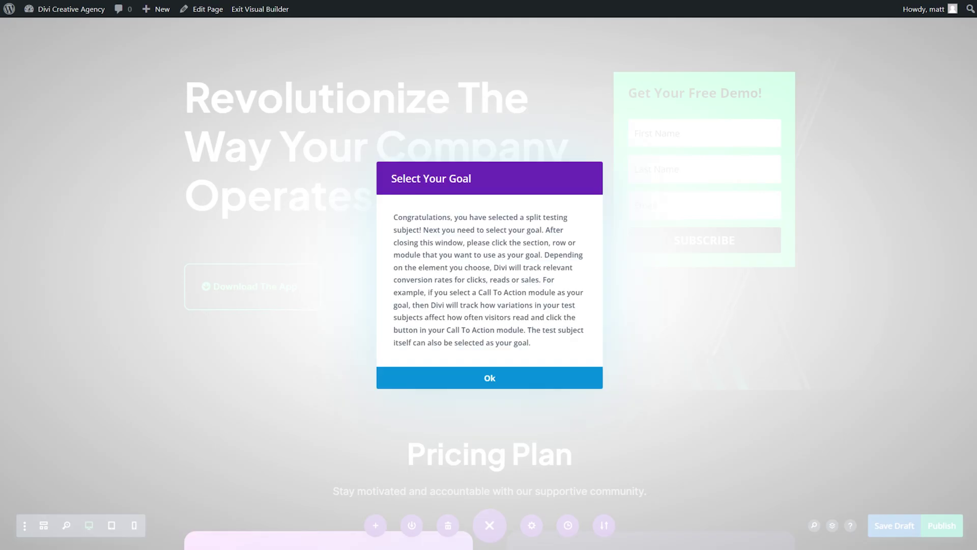